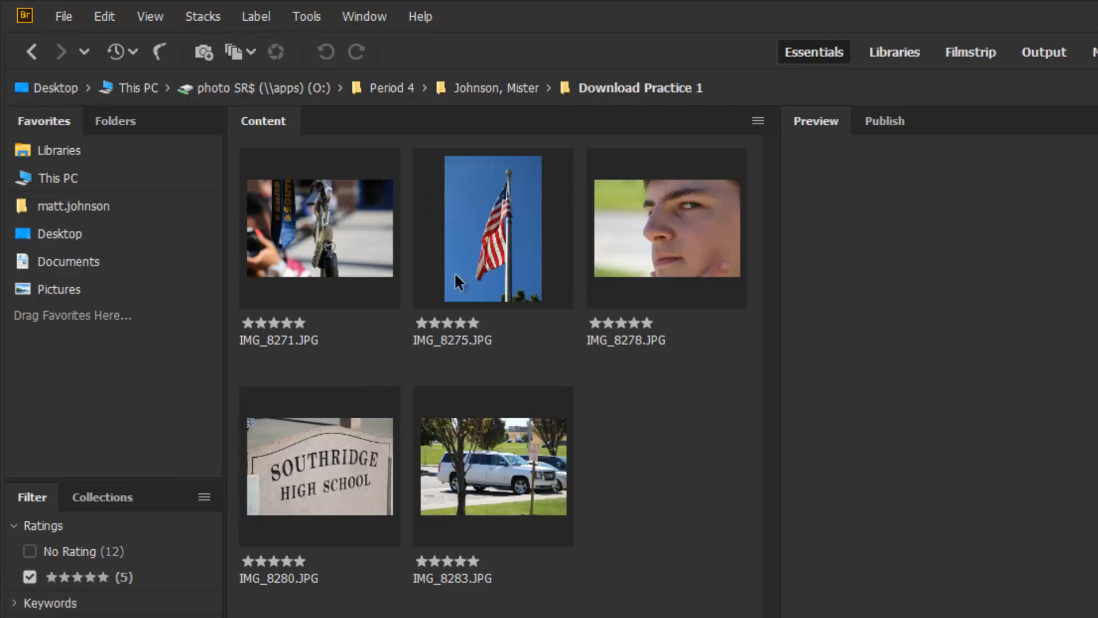
- Open all five five-star photos together in Camera Raw and dismiss the welcome screen
{"action": "left_click", "coordinate": [313, 254]}
{"action": "key", "text": "ctrl+a"}
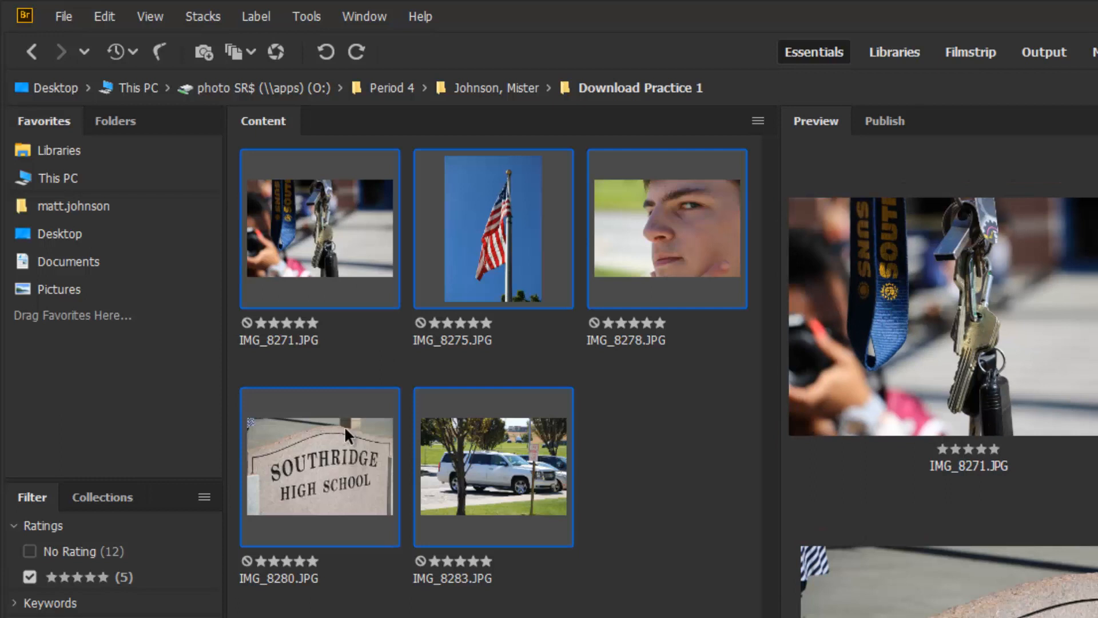
{"action": "left_click", "coordinate": [278, 53]}
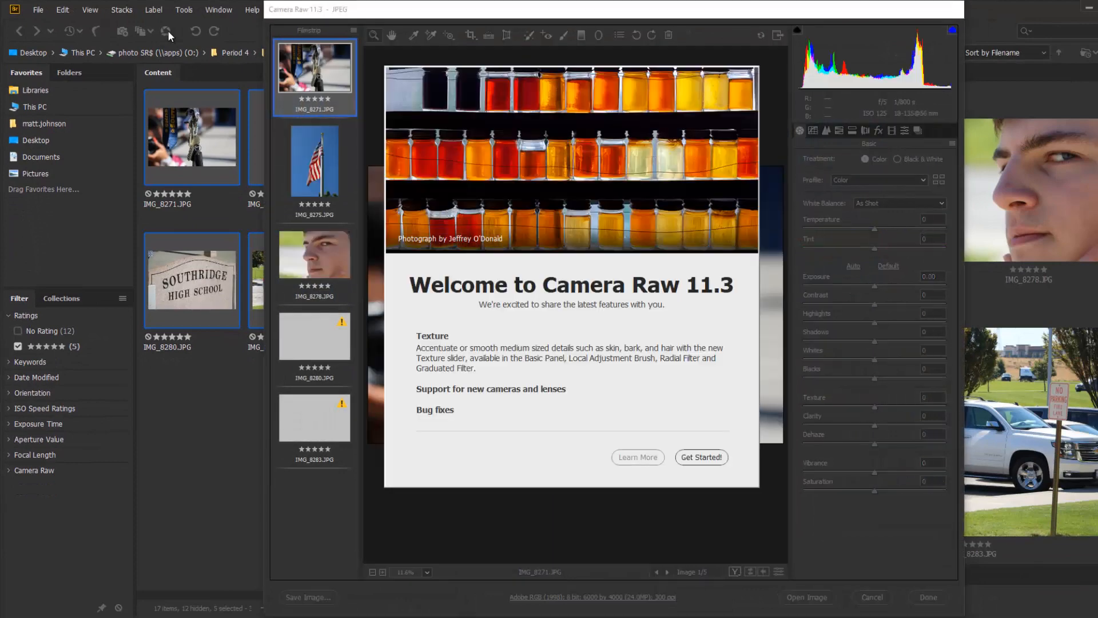
{"action": "left_click", "coordinate": [699, 457]}
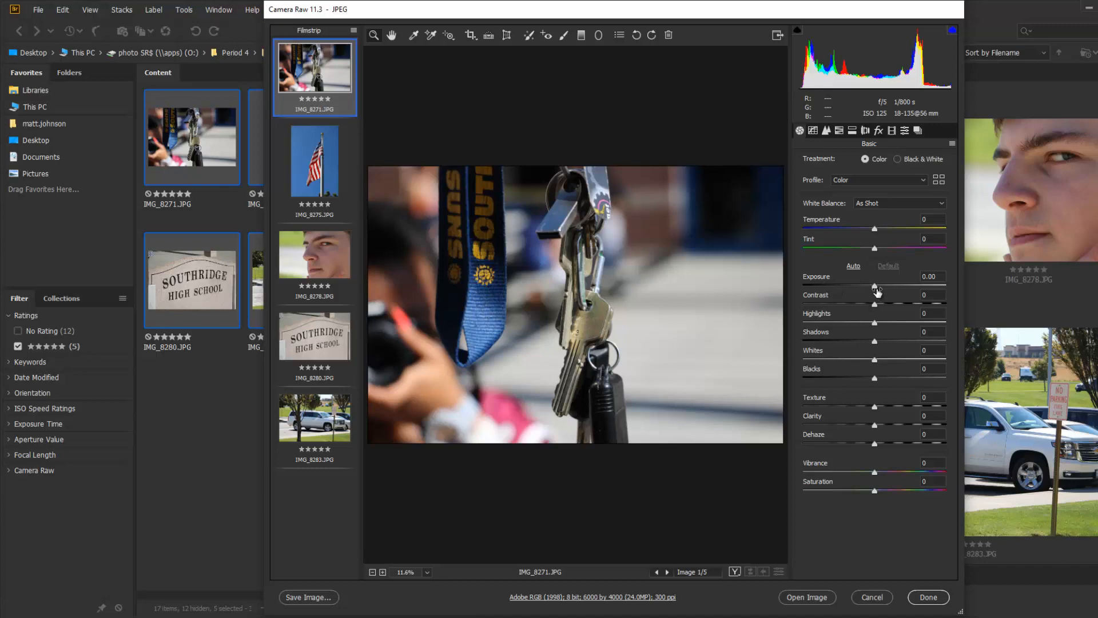
- Set the Exposure of IMG_8271 to +0.90 and its Contrast to +25
{"action": "mouse_move", "coordinate": [874, 286]}
{"action": "left_mouse_down"}
{"action": "mouse_move", "coordinate": [895, 287]}
{"action": "mouse_move", "coordinate": [856, 289]}
{"action": "mouse_move", "coordinate": [919, 282]}
{"action": "mouse_move", "coordinate": [881, 283]}
{"action": "mouse_move", "coordinate": [911, 285]}
{"action": "mouse_move", "coordinate": [890, 289]}
{"action": "left_mouse_up"}
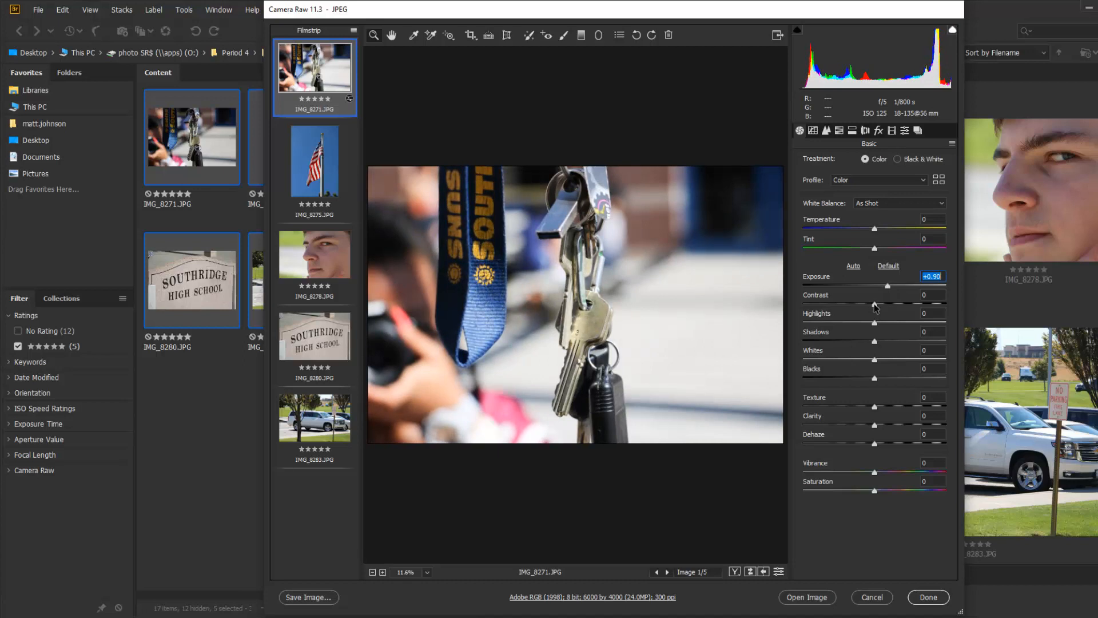
{"action": "left_click_drag", "start_coordinate": [874, 308], "coordinate": [840, 308]}
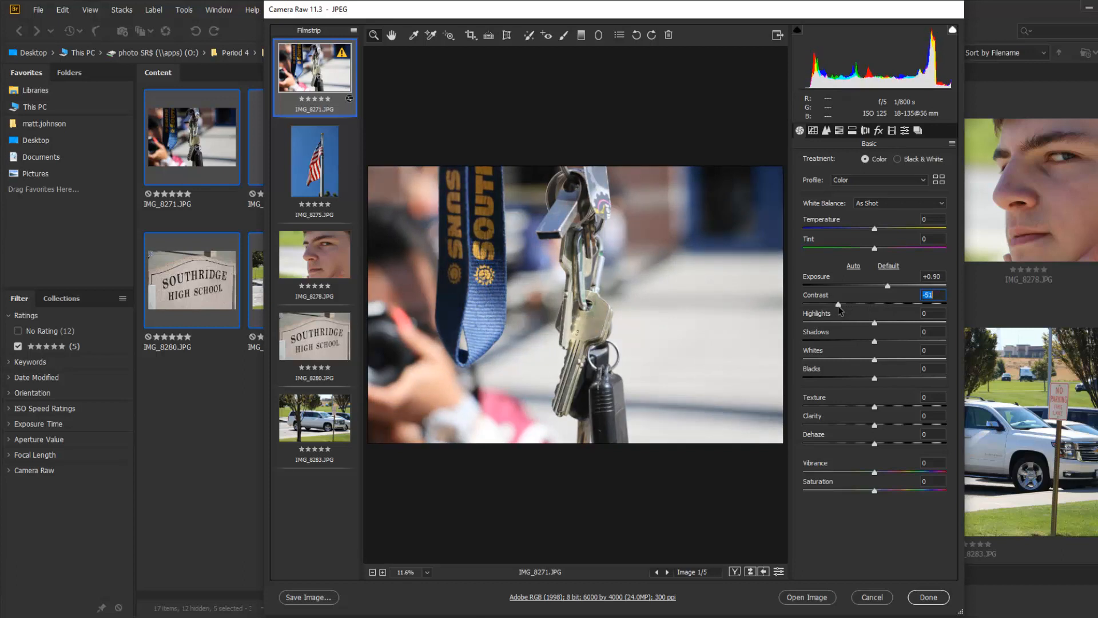
{"action": "left_click_drag", "start_coordinate": [849, 307], "coordinate": [893, 313]}
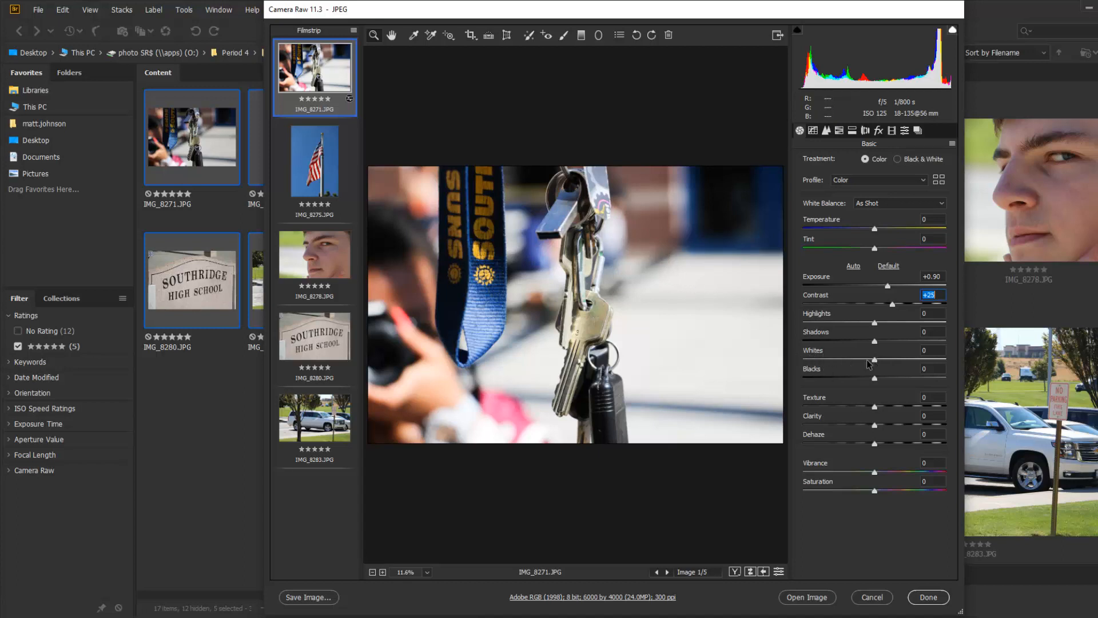
- Set the Whites of the keys photo to +31 and its Blacks to -41, trying the extremes of both
{"action": "left_click_drag", "start_coordinate": [876, 362], "coordinate": [940, 365]}
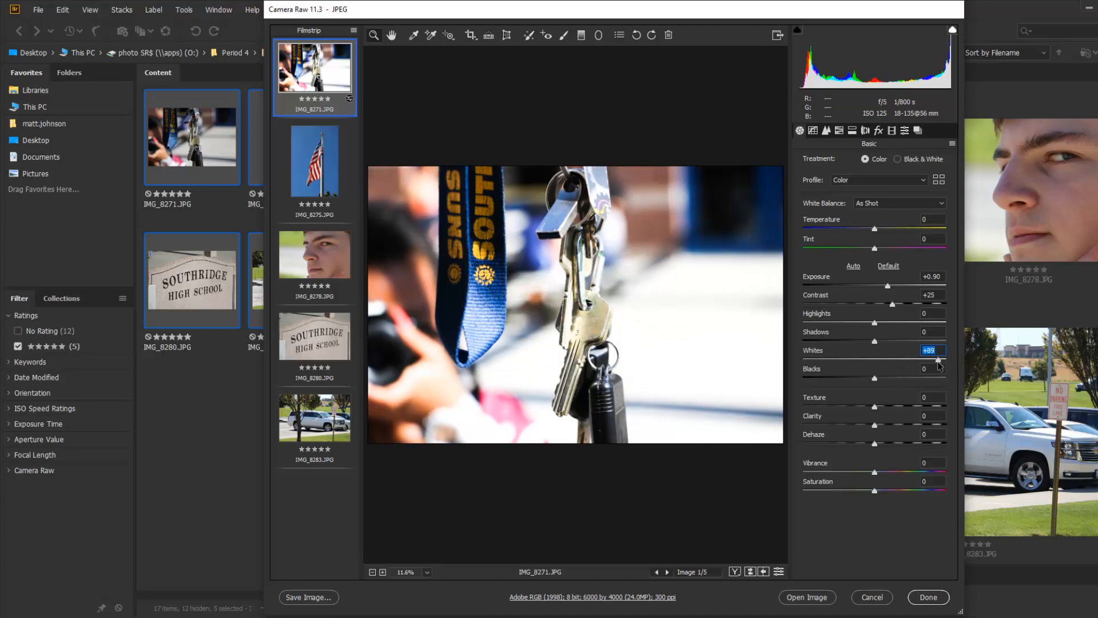
{"action": "left_click_drag", "start_coordinate": [938, 366], "coordinate": [959, 366]}
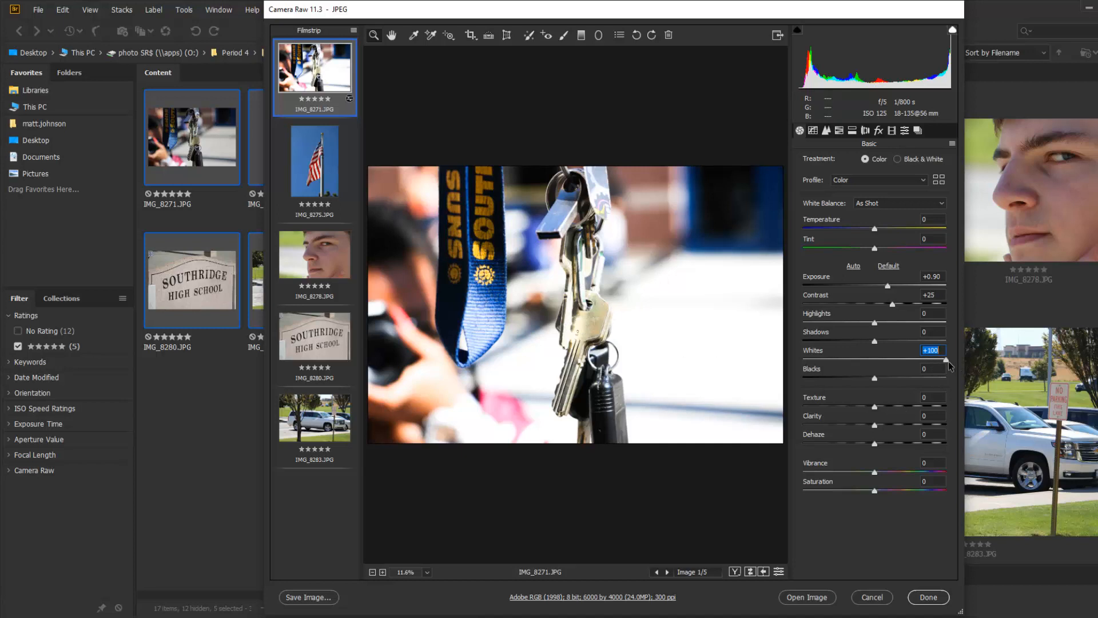
{"action": "left_click_drag", "start_coordinate": [948, 366], "coordinate": [896, 360]}
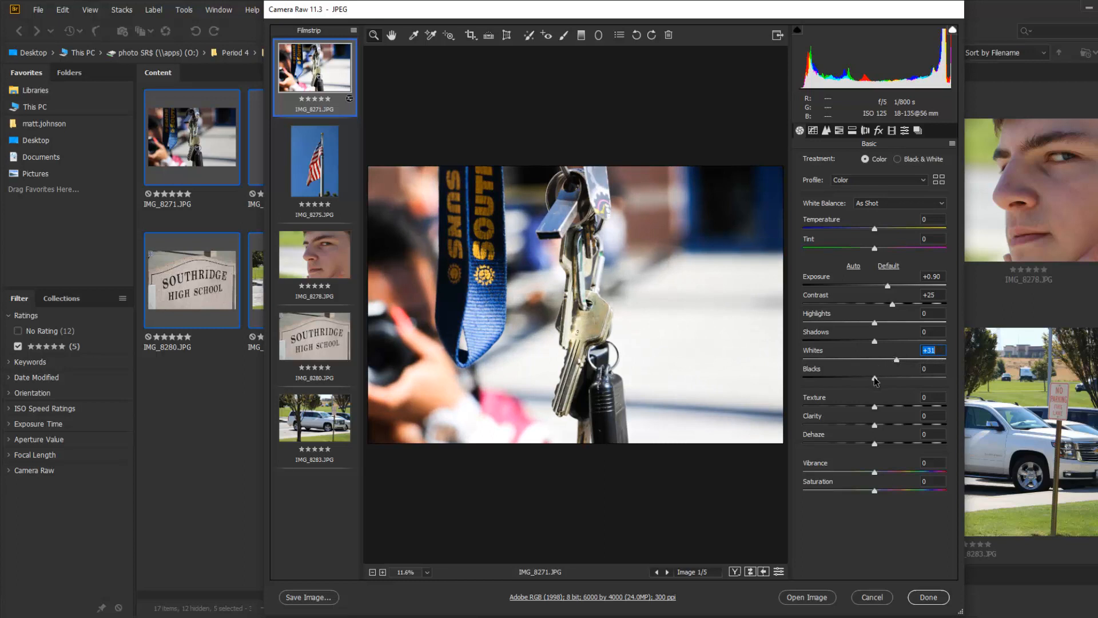
{"action": "left_click_drag", "start_coordinate": [875, 380], "coordinate": [784, 379]}
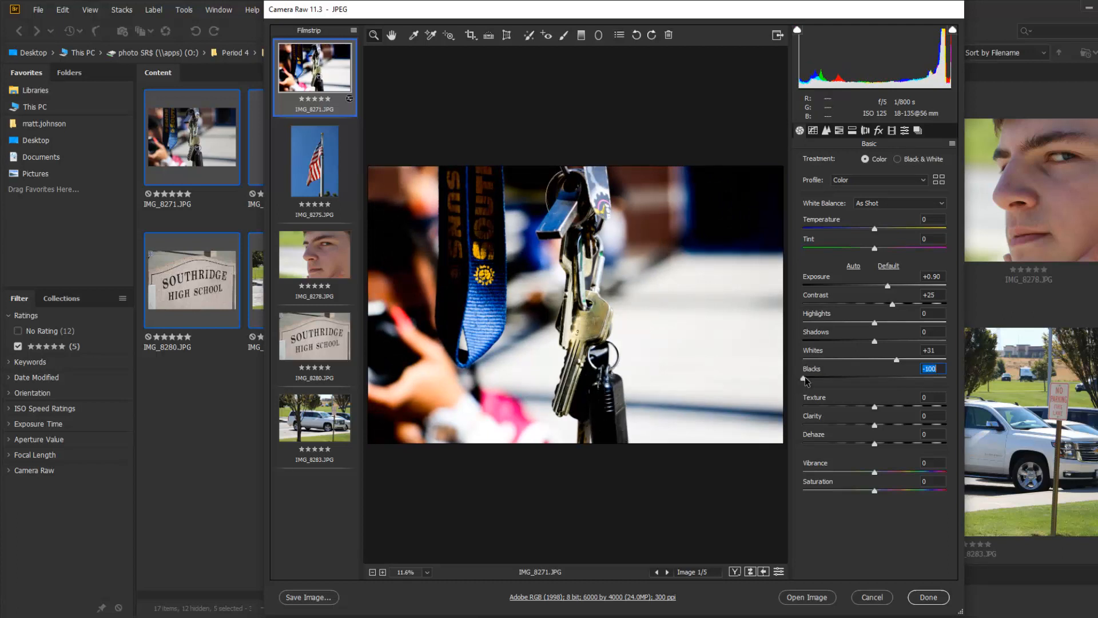
{"action": "left_click_drag", "start_coordinate": [806, 379], "coordinate": [846, 380]}
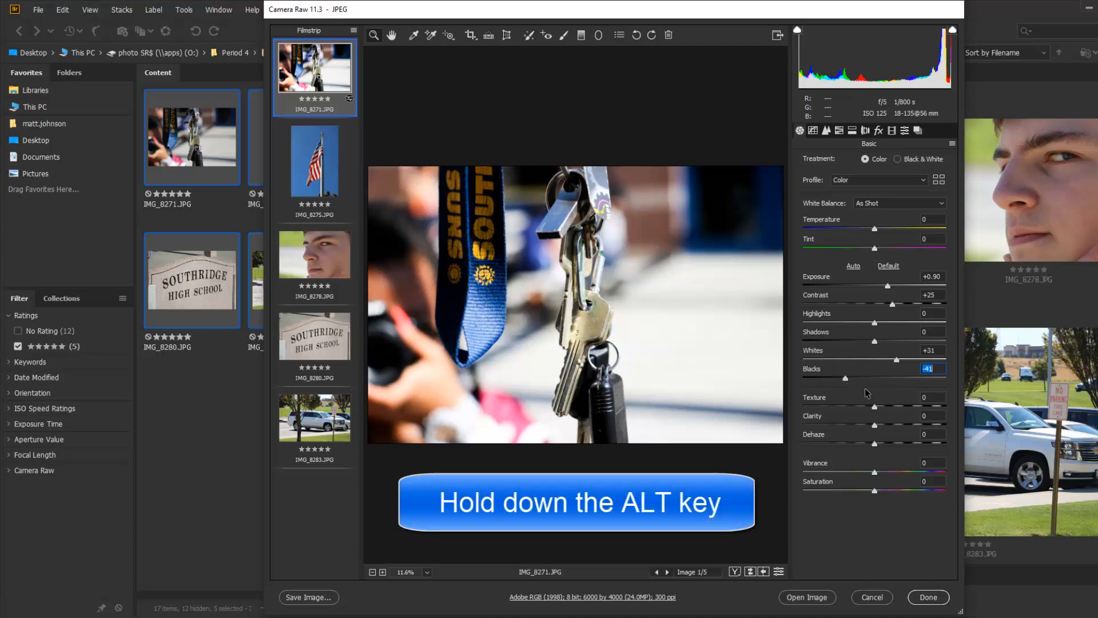
- Set the Blacks of the keys photo to -20, judging the lost shadow detail with the clipping preview
{"action": "key", "text": "alt"}
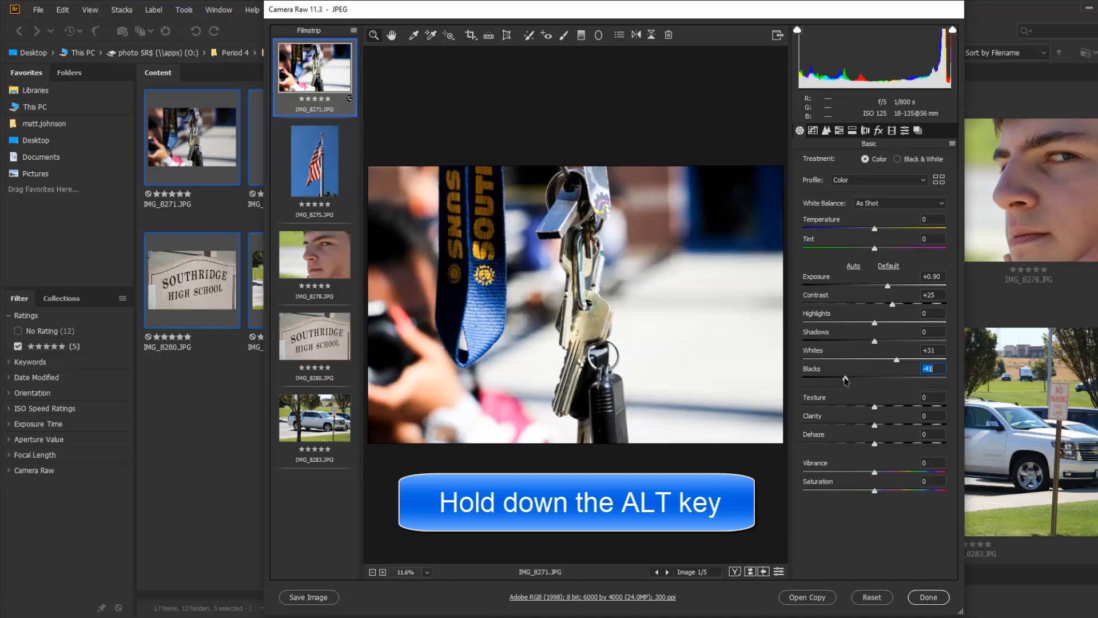
{"action": "mouse_move", "coordinate": [846, 380]}
{"action": "left_mouse_down"}
{"action": "mouse_move", "coordinate": [868, 380]}
{"action": "mouse_move", "coordinate": [855, 381]}
{"action": "left_mouse_up"}
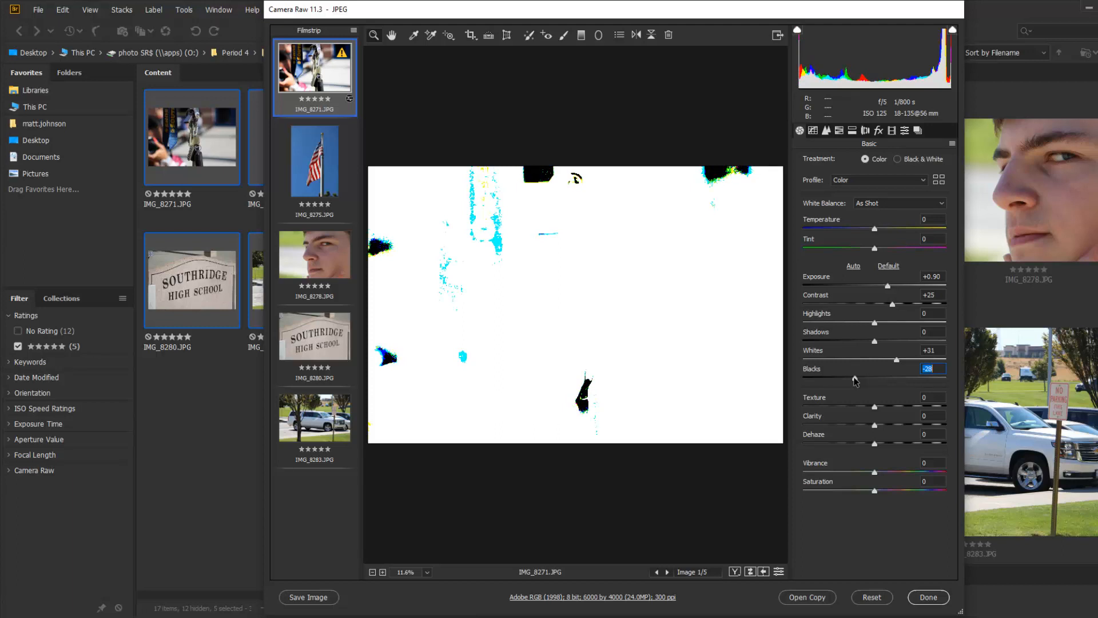
{"action": "left_click_drag", "start_coordinate": [855, 381], "coordinate": [789, 380]}
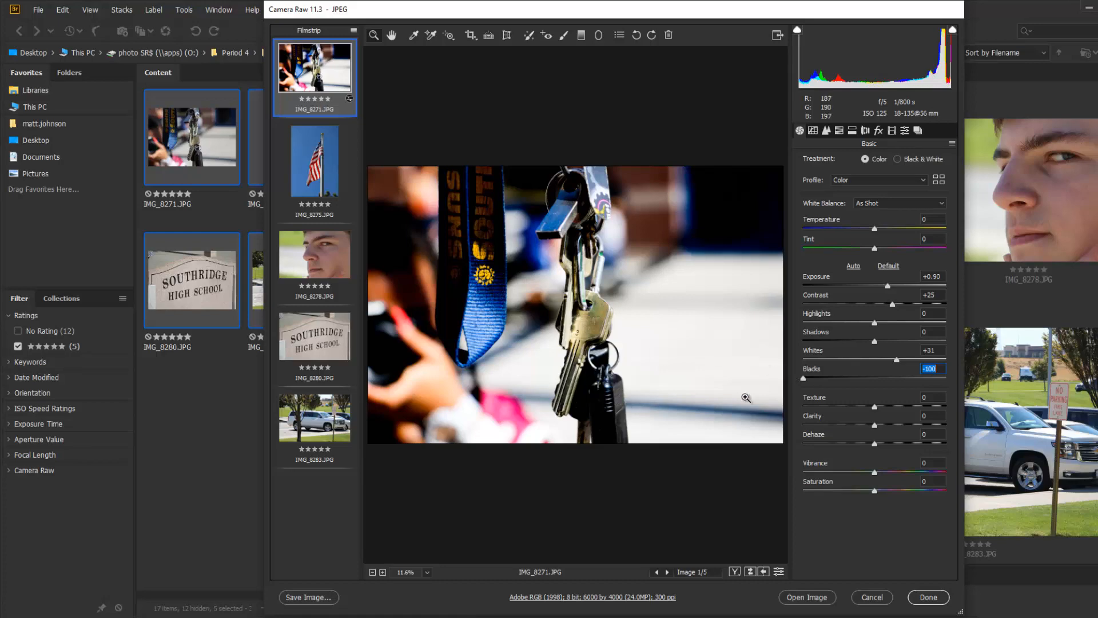
{"action": "left_click", "coordinate": [804, 379], "text": "alt"}
{"action": "left_click_drag", "start_coordinate": [804, 381], "coordinate": [859, 381]}
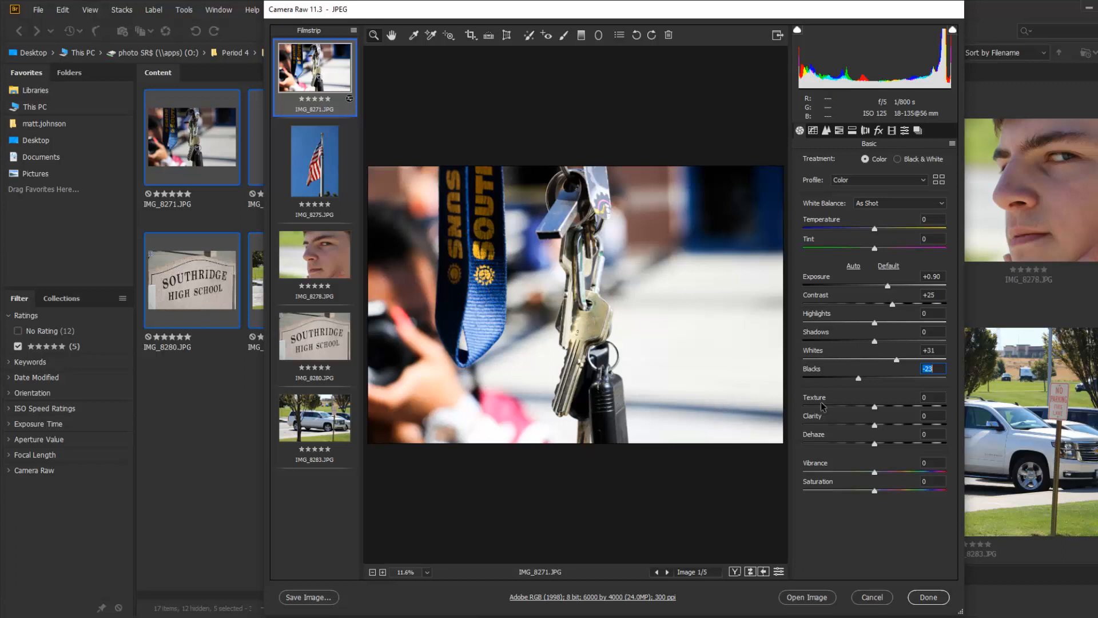
{"action": "key", "text": "alt"}
{"action": "left_click_drag", "start_coordinate": [860, 380], "coordinate": [857, 380]}
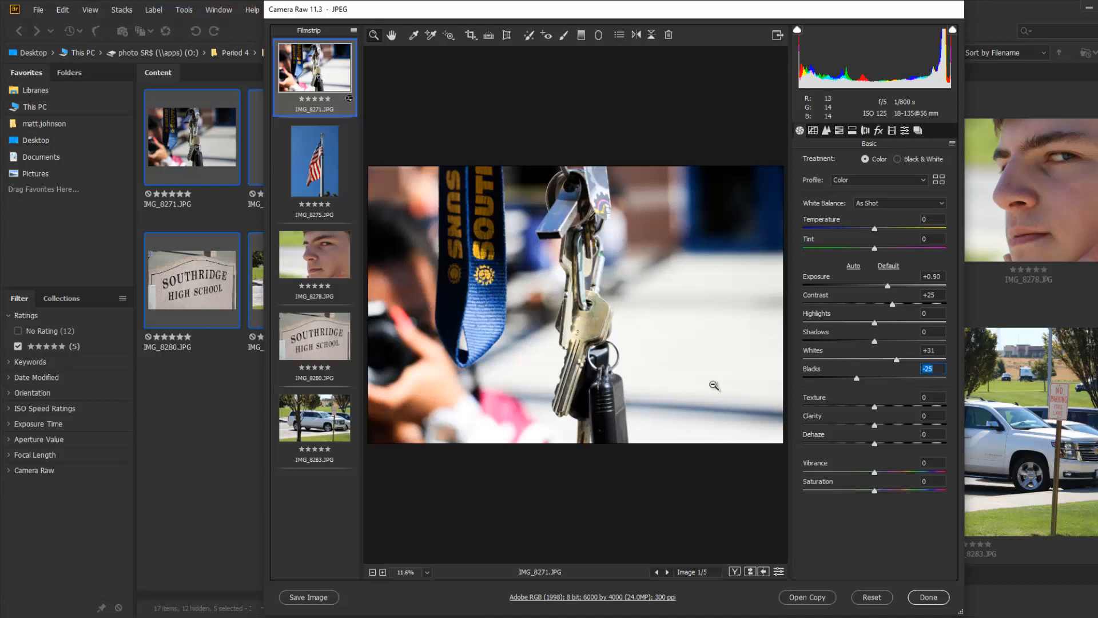
{"action": "left_click_drag", "start_coordinate": [857, 380], "coordinate": [861, 380]}
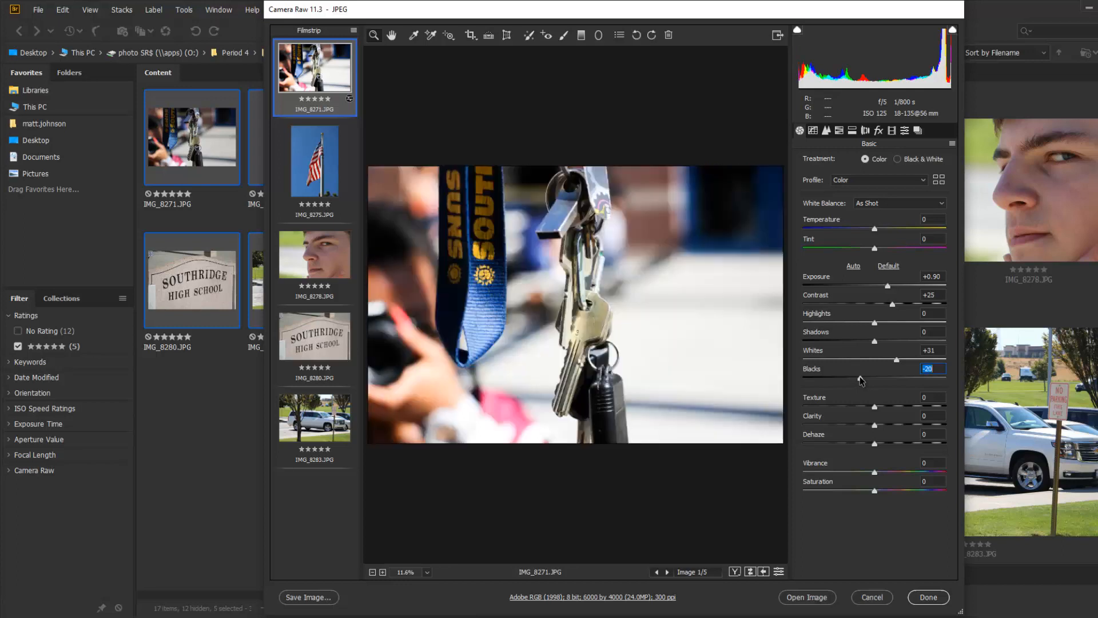
- Set the Whites of the keys photo to +34, checking blown highlights with the clipping preview
{"action": "key", "text": "alt"}
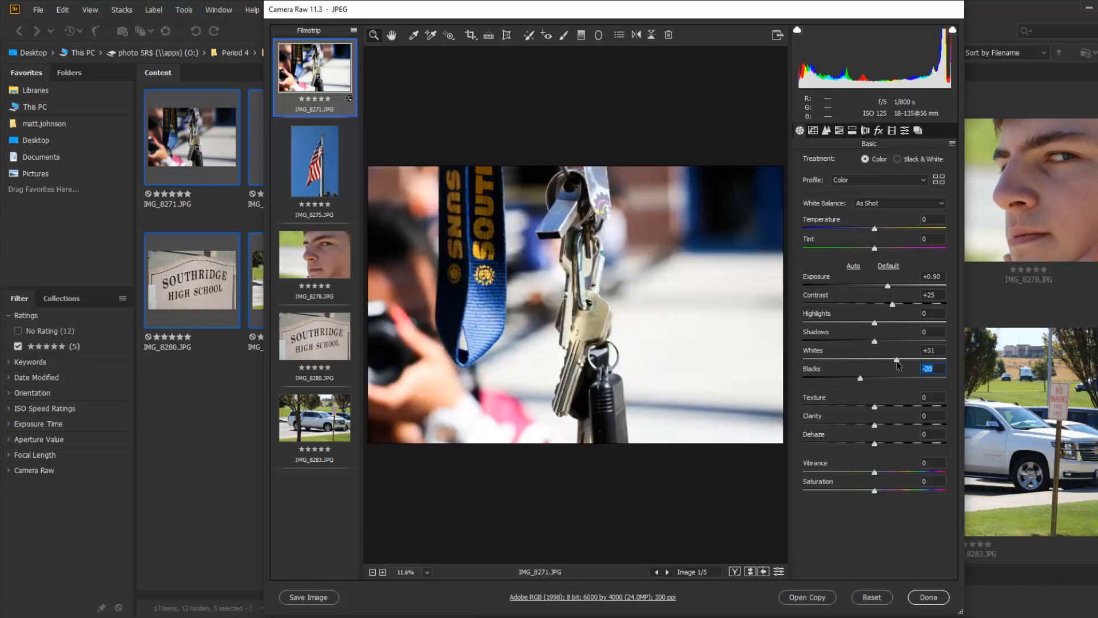
{"action": "mouse_move", "coordinate": [899, 364]}
{"action": "left_mouse_down"}
{"action": "mouse_move", "coordinate": [939, 361]}
{"action": "mouse_move", "coordinate": [918, 368]}
{"action": "left_mouse_up"}
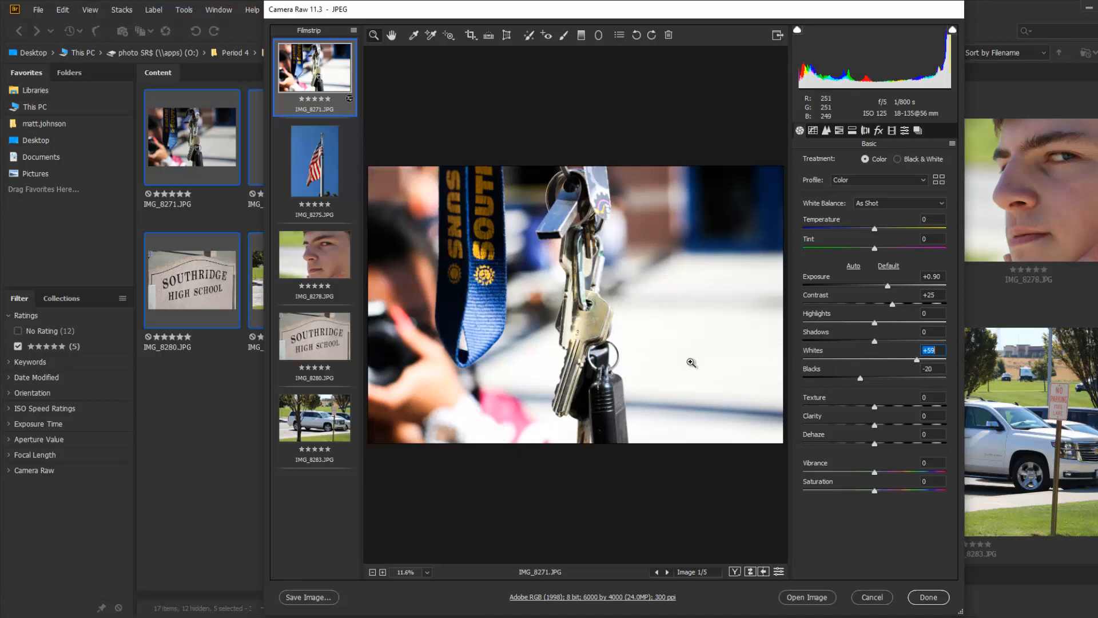
{"action": "key", "text": "alt"}
{"action": "left_click_drag", "start_coordinate": [920, 362], "coordinate": [903, 366]}
{"action": "left_click_drag", "start_coordinate": [916, 362], "coordinate": [901, 370]}
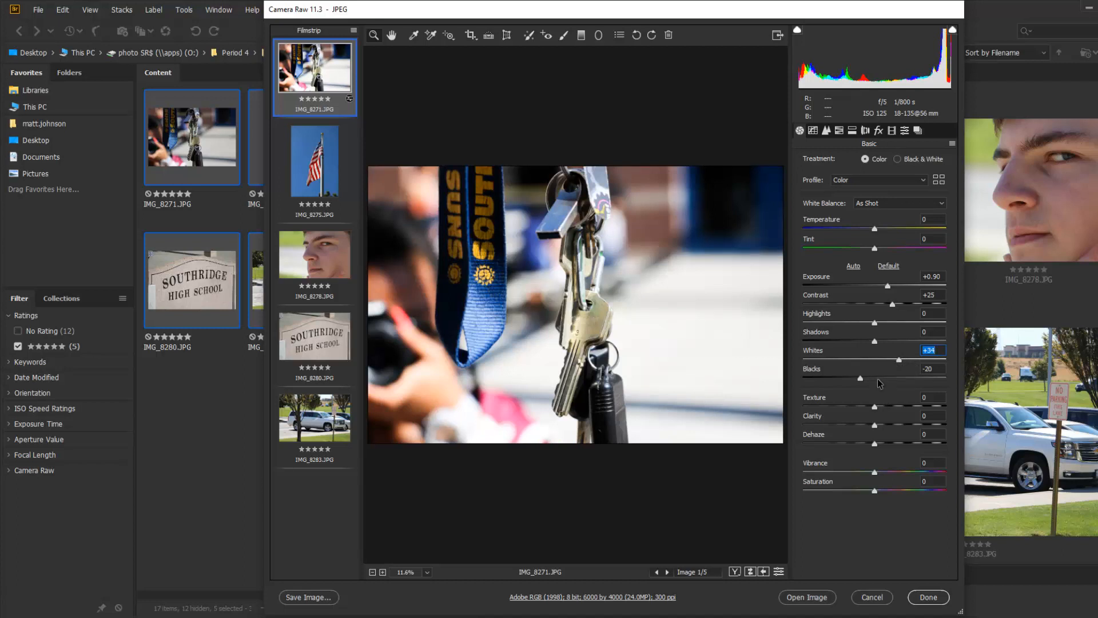
- Set the Texture of the keys photo to +62
{"action": "key", "text": "Tab"}
{"action": "key", "text": "Tab"}
{"action": "left_click_drag", "start_coordinate": [876, 408], "coordinate": [904, 412]}
{"action": "left_click_drag", "start_coordinate": [905, 410], "coordinate": [937, 408]}
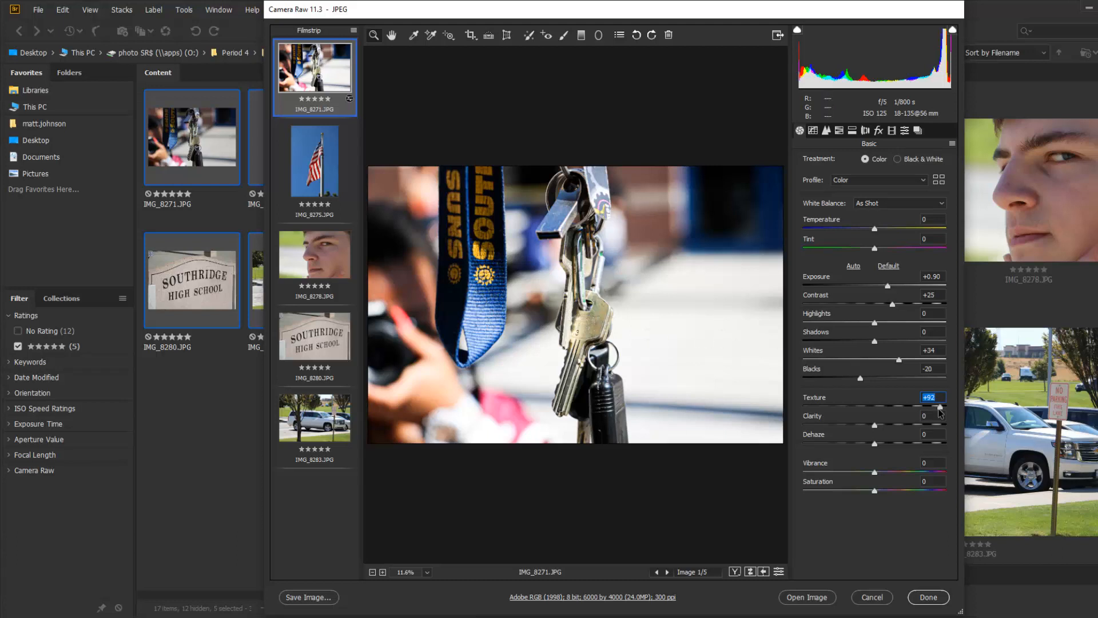
{"action": "left_click_drag", "start_coordinate": [940, 408], "coordinate": [919, 410]}
- Set the Clarity of the keys photo to +18 and its Dehaze to +8
{"action": "left_click_drag", "start_coordinate": [874, 428], "coordinate": [791, 443]}
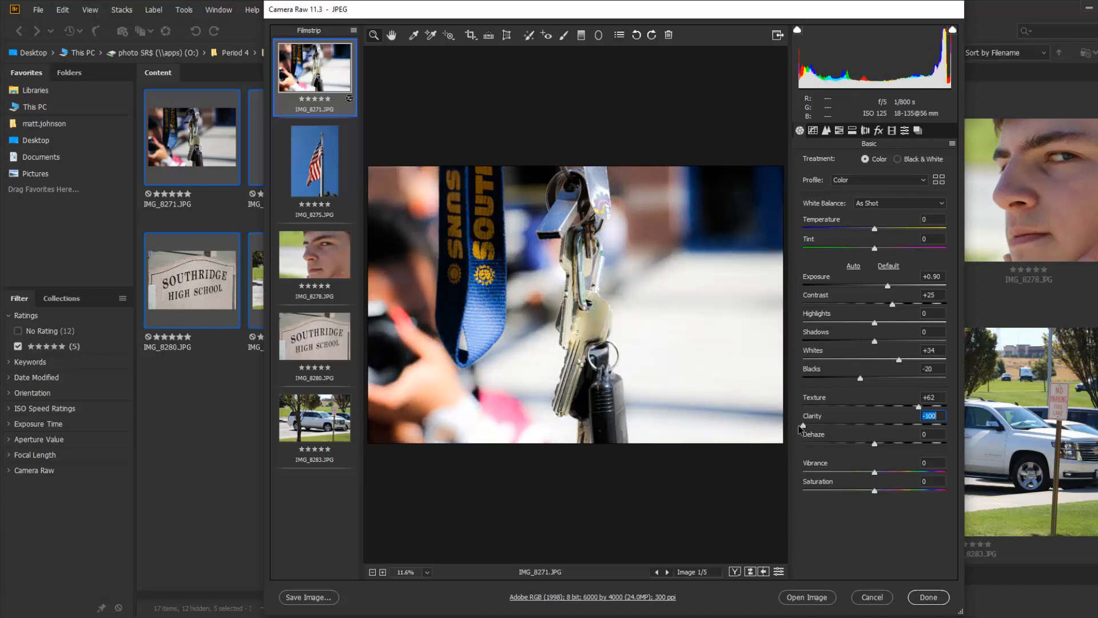
{"action": "left_click_drag", "start_coordinate": [803, 428], "coordinate": [882, 428]}
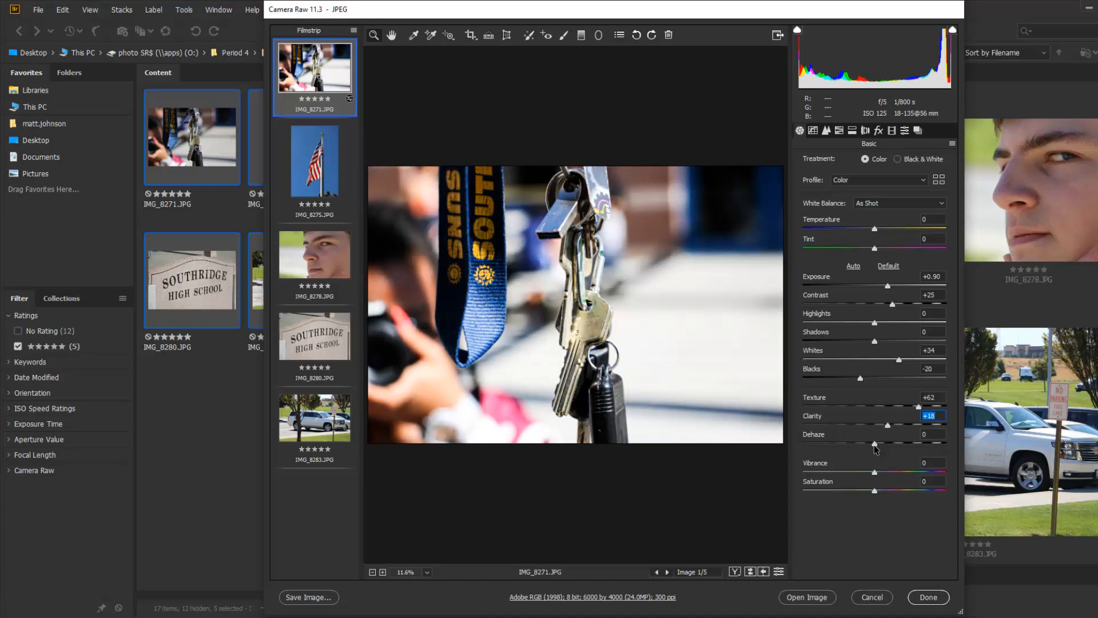
{"action": "mouse_move", "coordinate": [875, 445]}
{"action": "left_mouse_down"}
{"action": "mouse_move", "coordinate": [932, 448]}
{"action": "mouse_move", "coordinate": [871, 451]}
{"action": "mouse_move", "coordinate": [881, 452]}
{"action": "left_mouse_up"}
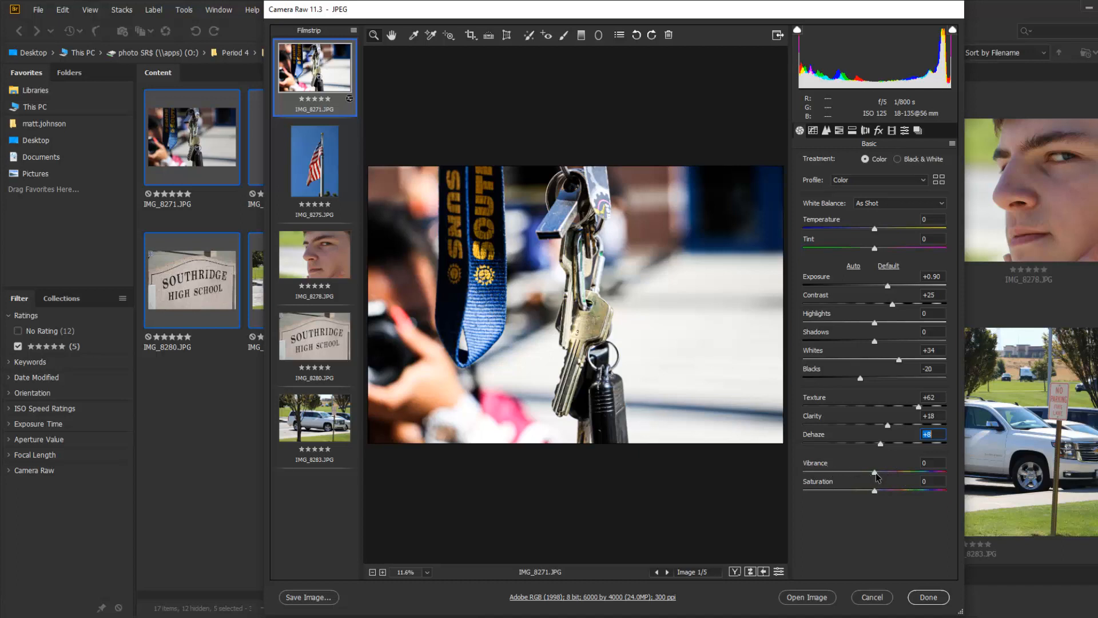
- Set the Vibrance of the keys photo to about +28 after trying the maximum
{"action": "left_click_drag", "start_coordinate": [876, 474], "coordinate": [973, 481]}
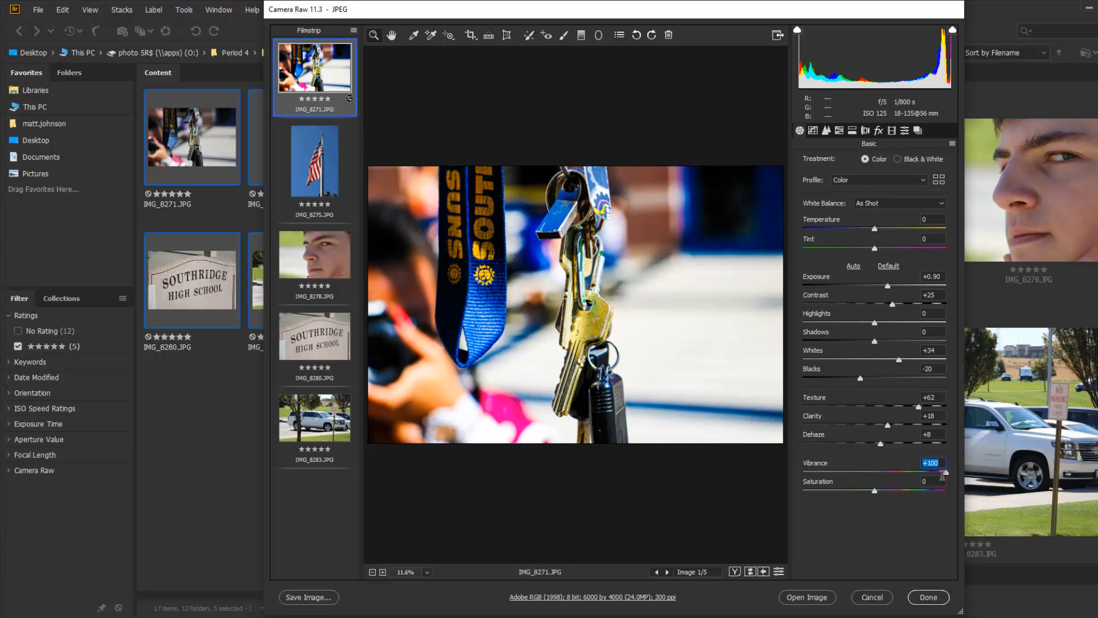
{"action": "left_click_drag", "start_coordinate": [947, 477], "coordinate": [916, 472]}
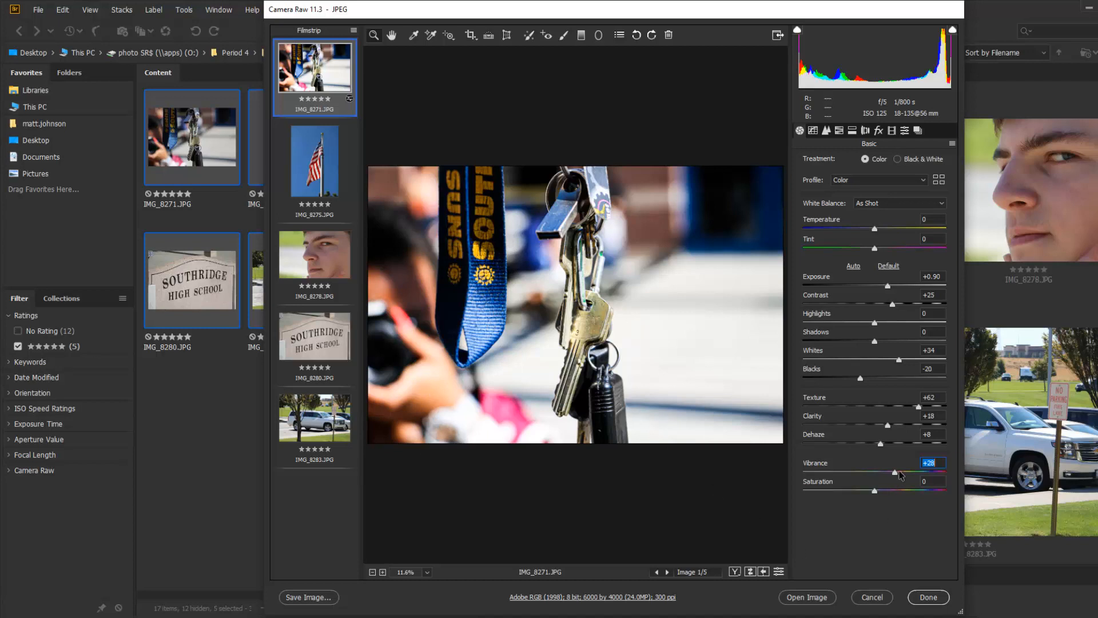
{"action": "mouse_move", "coordinate": [896, 472]}
{"action": "left_mouse_down"}
{"action": "mouse_move", "coordinate": [952, 480]}
{"action": "mouse_move", "coordinate": [893, 478]}
{"action": "left_mouse_up"}
- View the four remaining photos, IMG_8275 to IMG_8283, one after another and return to the flag photo
{"action": "left_click", "coordinate": [311, 185]}
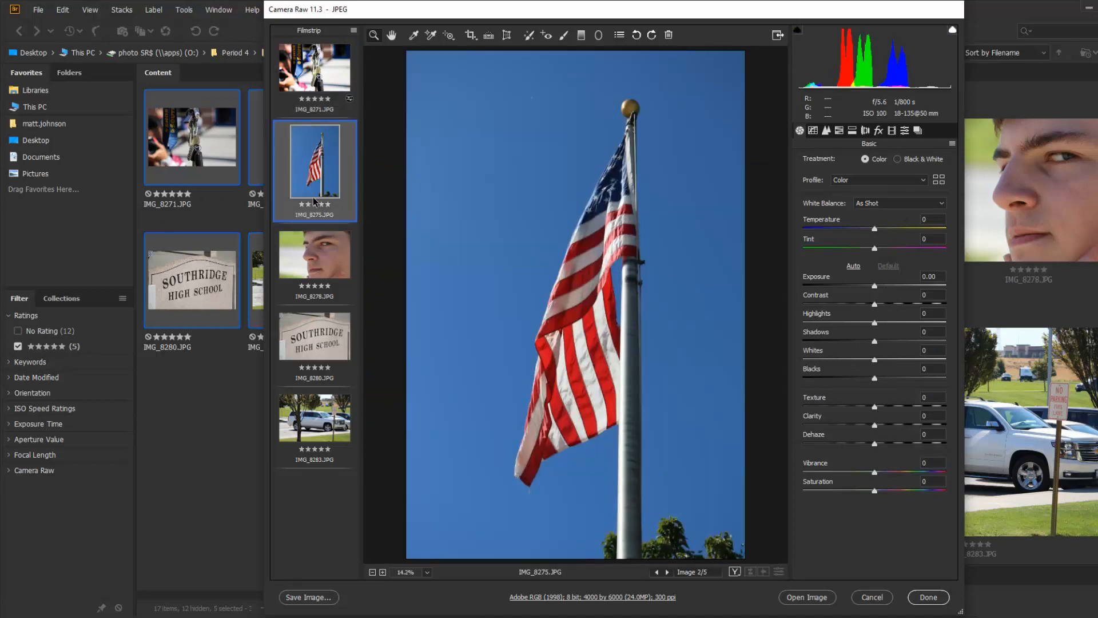
{"action": "left_click", "coordinate": [318, 260]}
{"action": "left_click", "coordinate": [311, 377]}
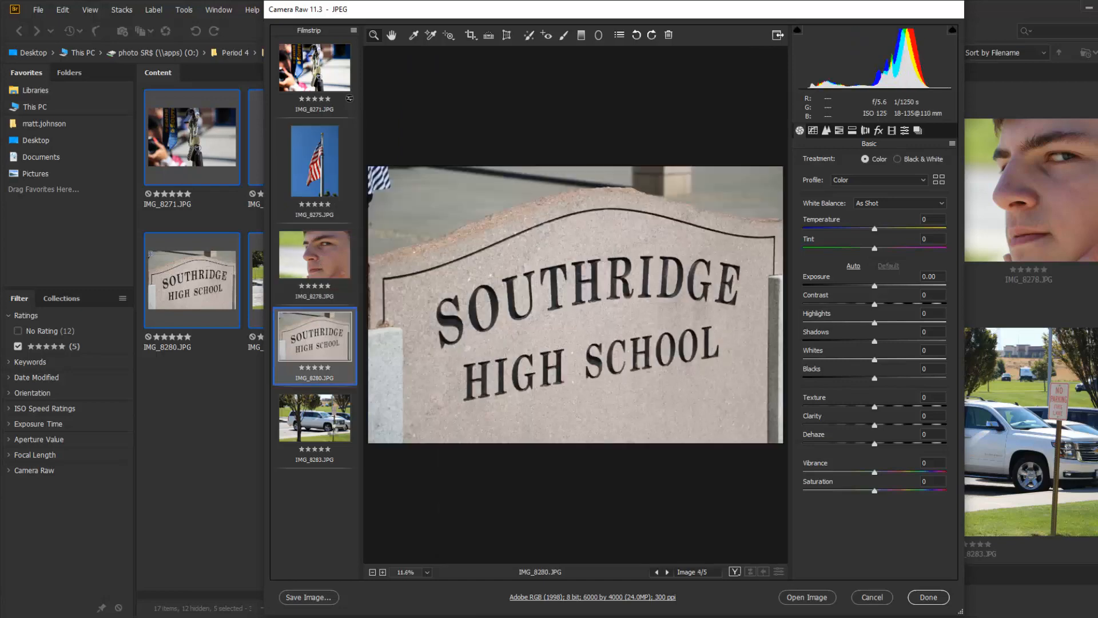
{"action": "left_click", "coordinate": [332, 429]}
{"action": "left_click", "coordinate": [329, 174]}
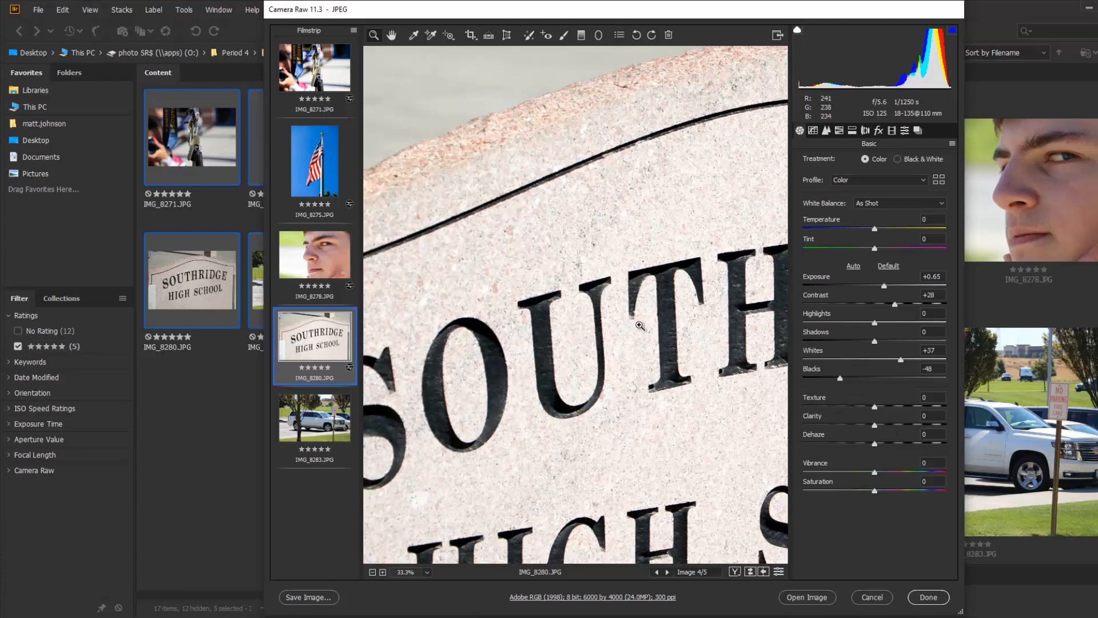
- Increase the Texture of the Southridge High School sign photo, IMG_8280
{"action": "left_click_drag", "start_coordinate": [875, 408], "coordinate": [954, 411]}
{"action": "mouse_move", "coordinate": [939, 408]}
{"action": "left_mouse_down"}
{"action": "mouse_move", "coordinate": [895, 410]}
{"action": "mouse_move", "coordinate": [928, 408]}
{"action": "mouse_move", "coordinate": [918, 409]}
{"action": "left_mouse_up"}
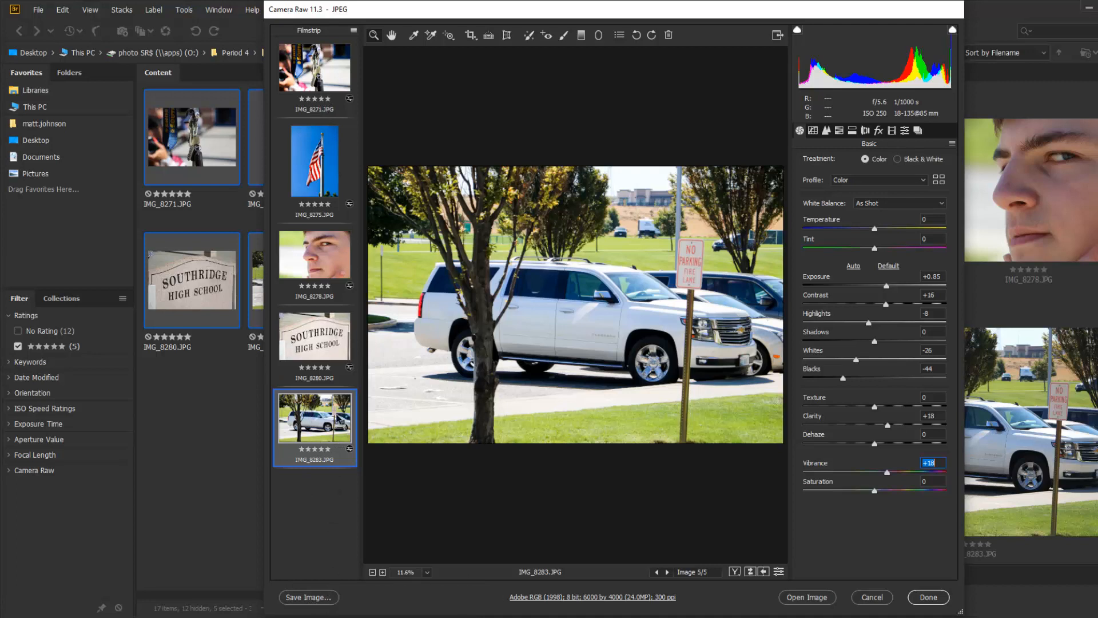
- Select all five photos in the filmstrip and set their save destination to a new location
{"action": "key", "text": "ctrl+a"}
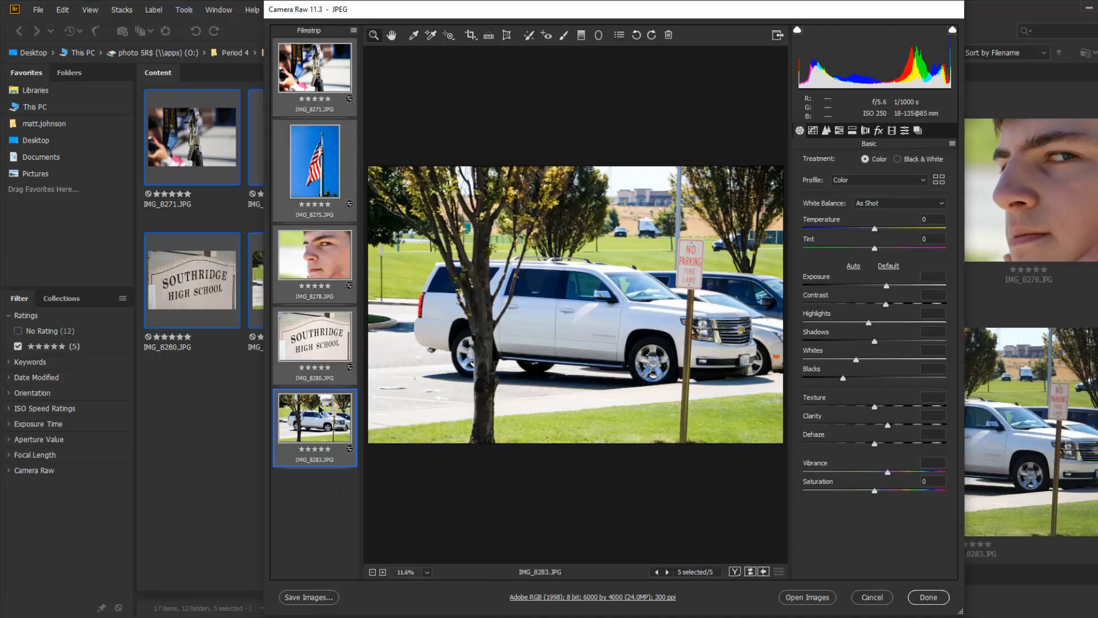
{"action": "left_click", "coordinate": [320, 598]}
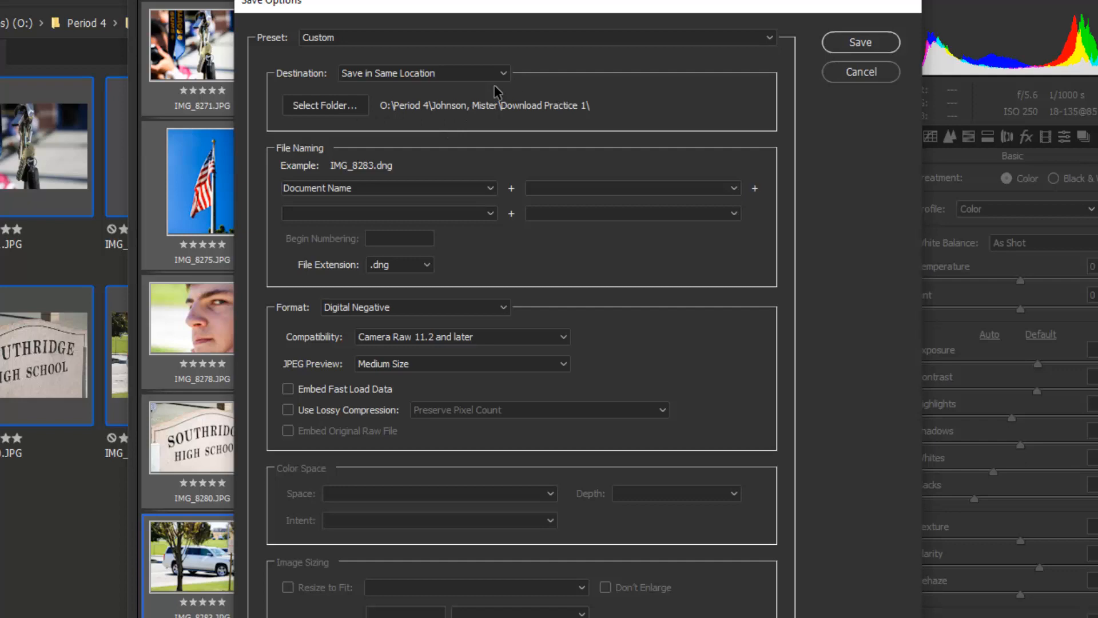
{"action": "left_click", "coordinate": [394, 76]}
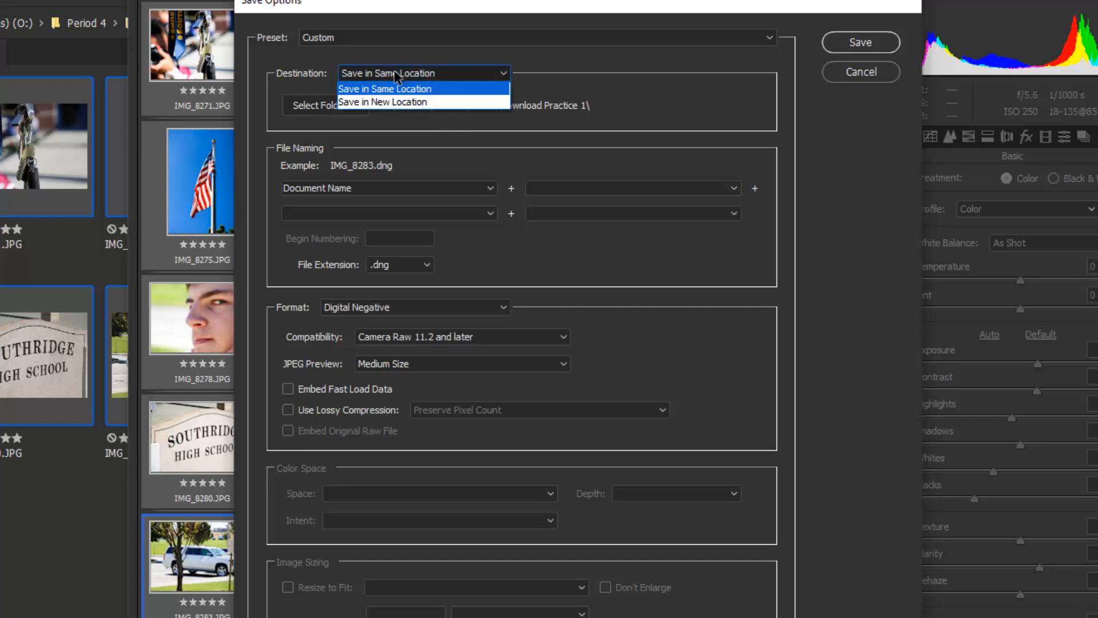
{"action": "left_click", "coordinate": [373, 104]}
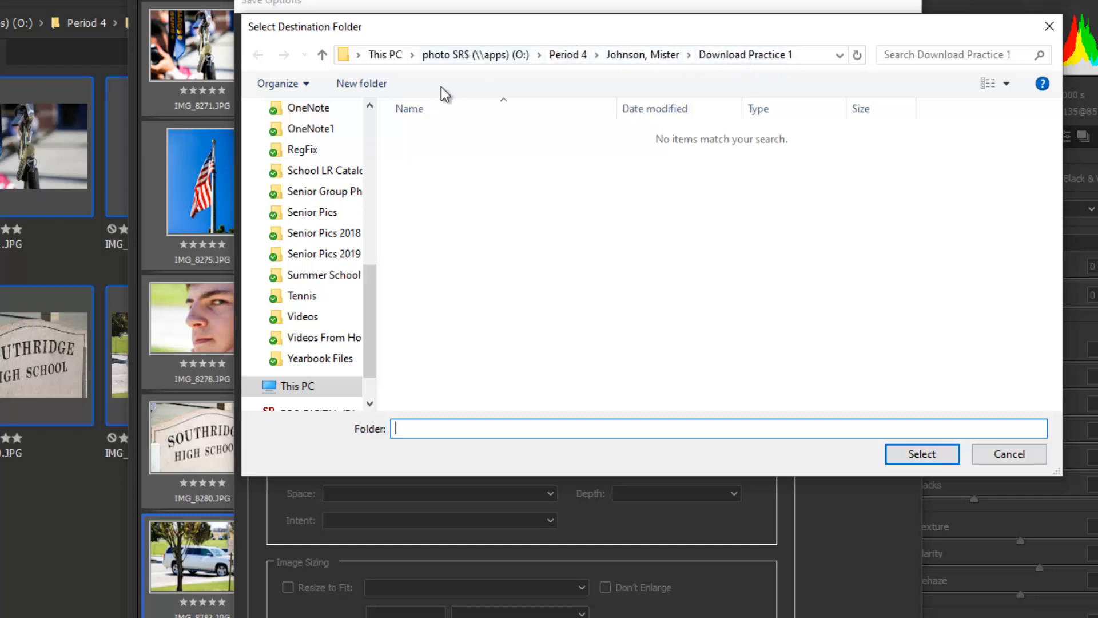
- Create a folder named Edited inside Download Practice 1 and choose it as the destination for the saved photos
{"action": "left_click", "coordinate": [362, 75]}
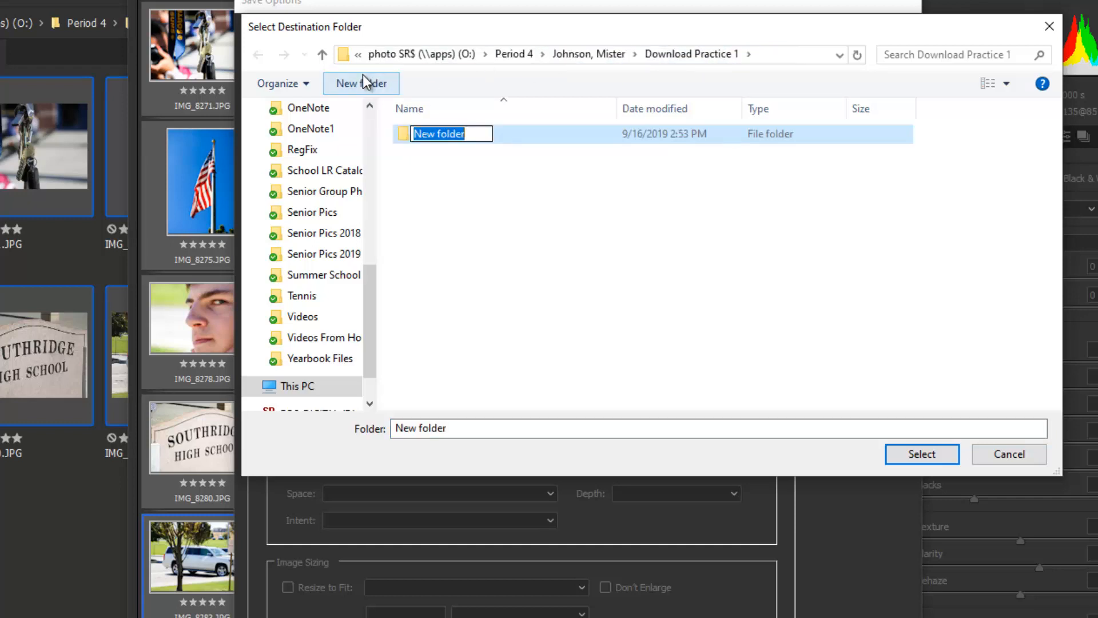
{"action": "type", "text": "Editied"}
{"action": "key", "text": "BackSpace"}
{"action": "key", "text": "BackSpace"}
{"action": "key", "text": "BackSpace"}
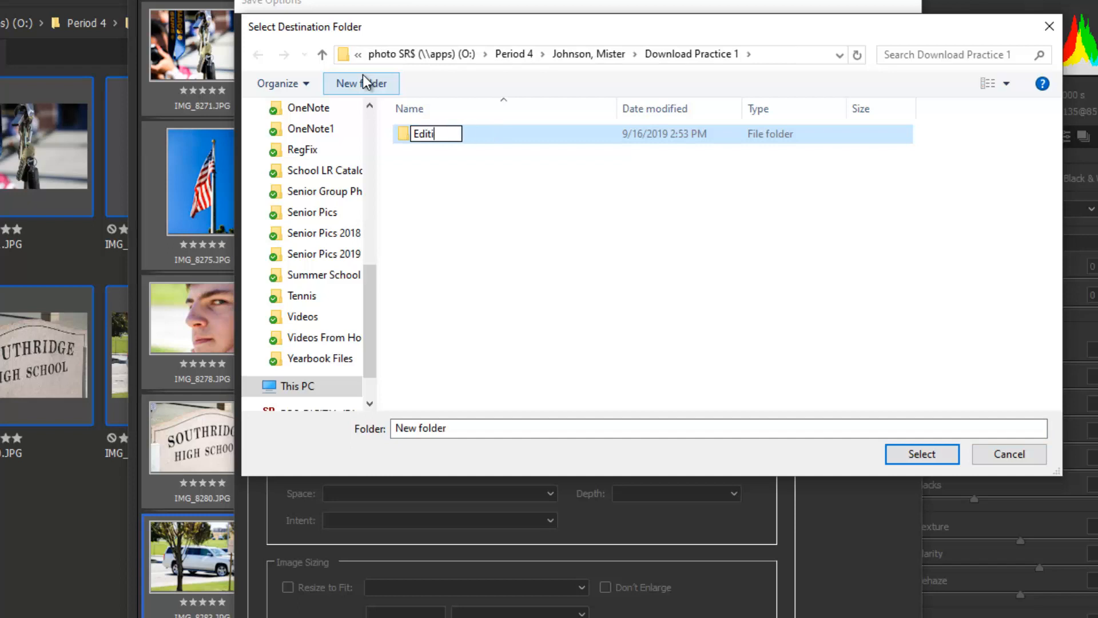
{"action": "type", "text": "ed"}
{"action": "key", "text": "Return"}
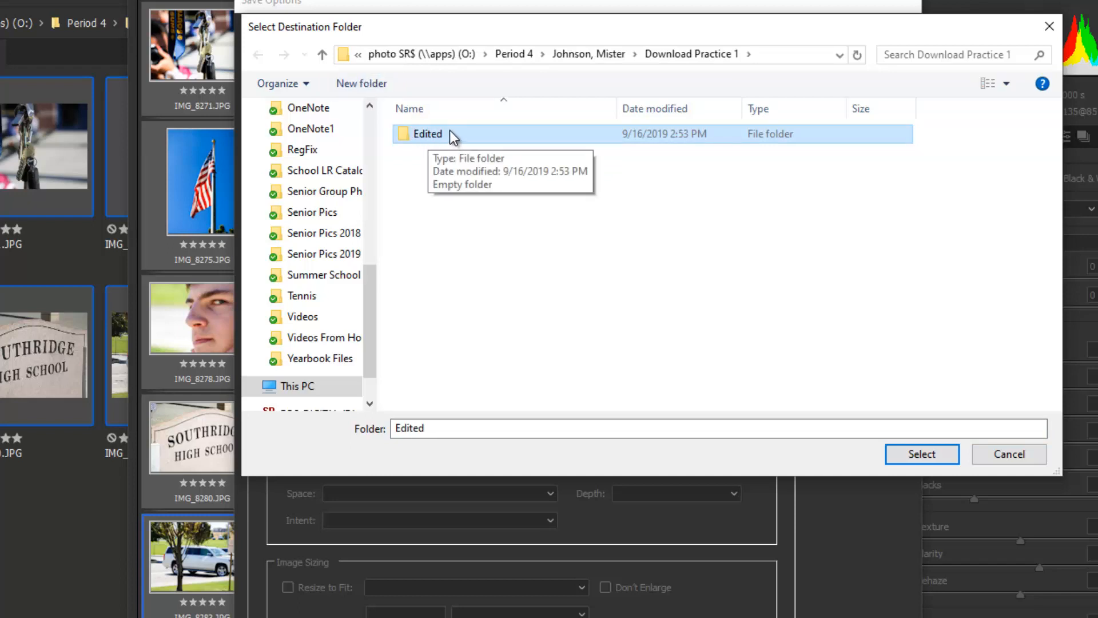
{"action": "double_click", "coordinate": [407, 135]}
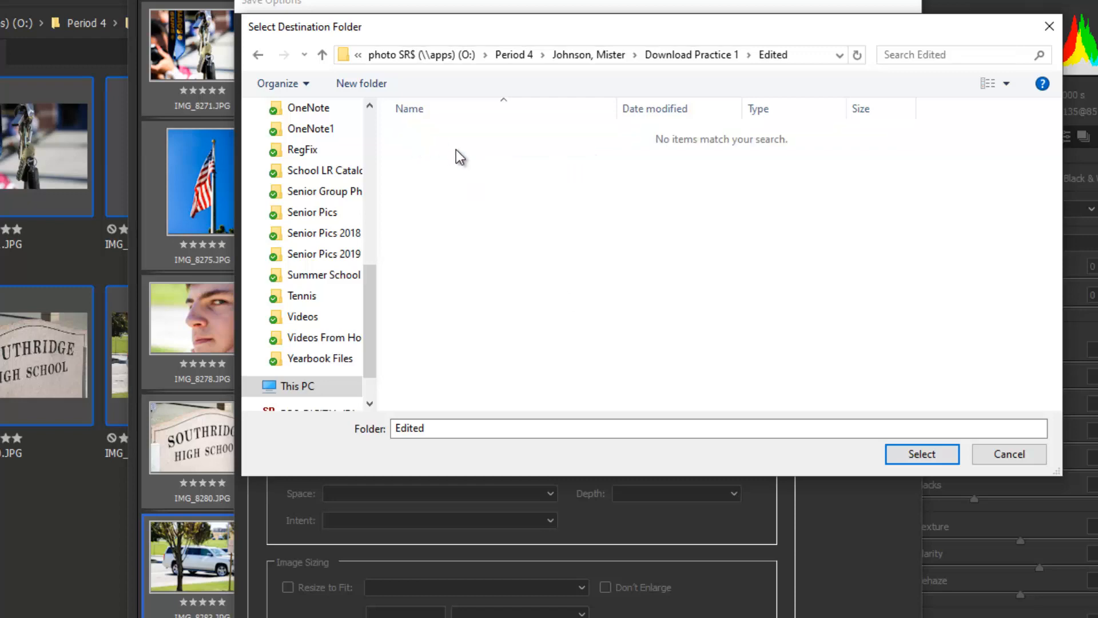
{"action": "left_click", "coordinate": [924, 456]}
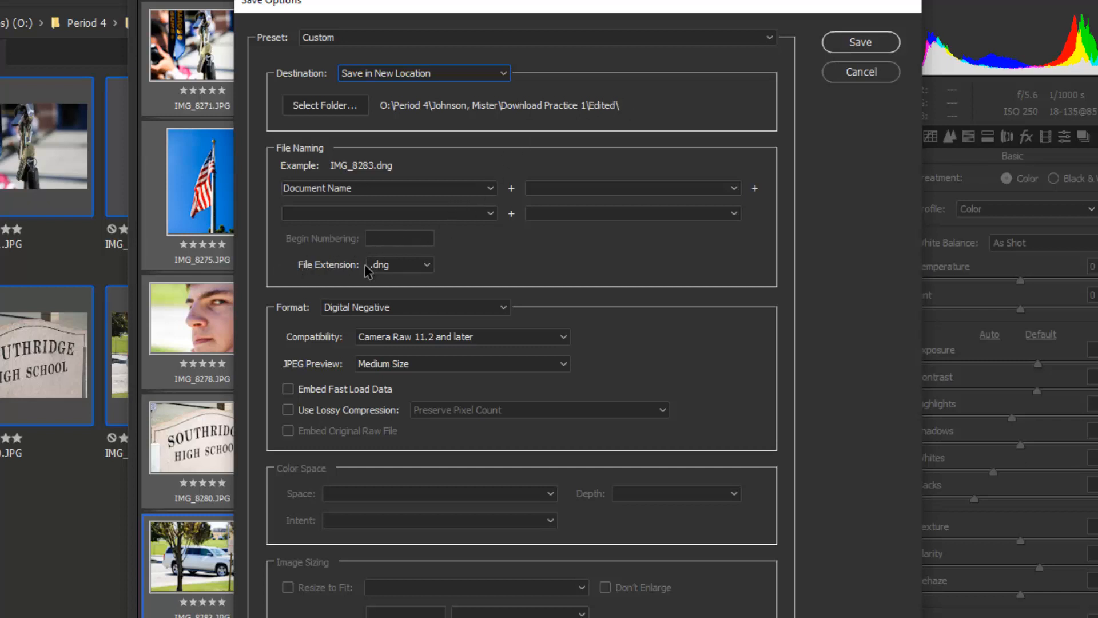
- Save the five photos with the .JPG file extension and finish the Camera Raw session, keeping the edits
{"action": "left_click", "coordinate": [394, 266]}
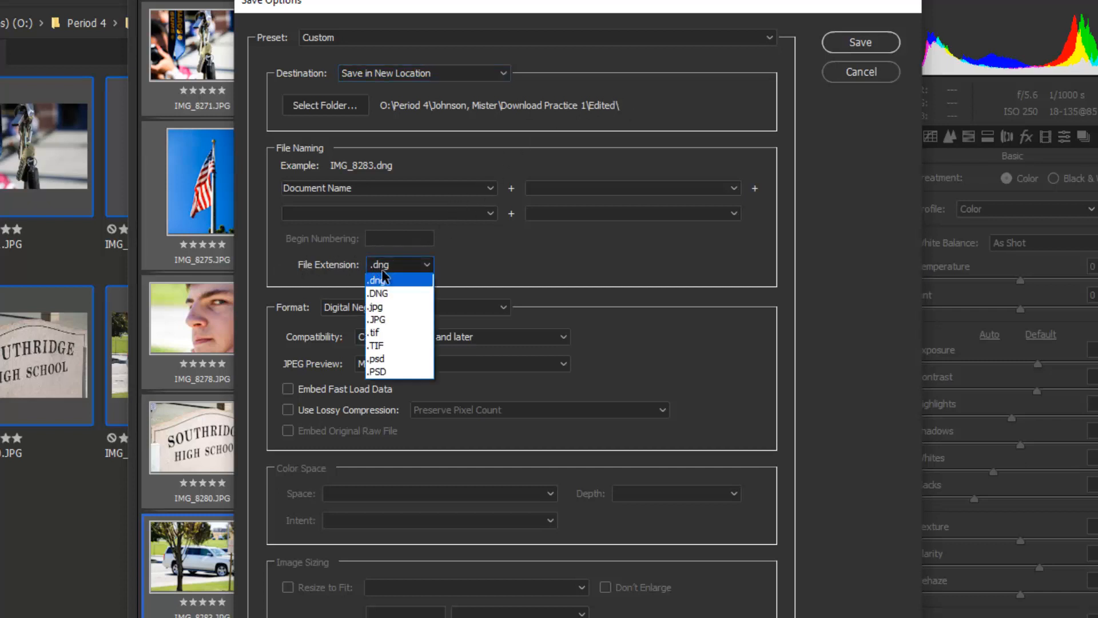
{"action": "left_click", "coordinate": [382, 306]}
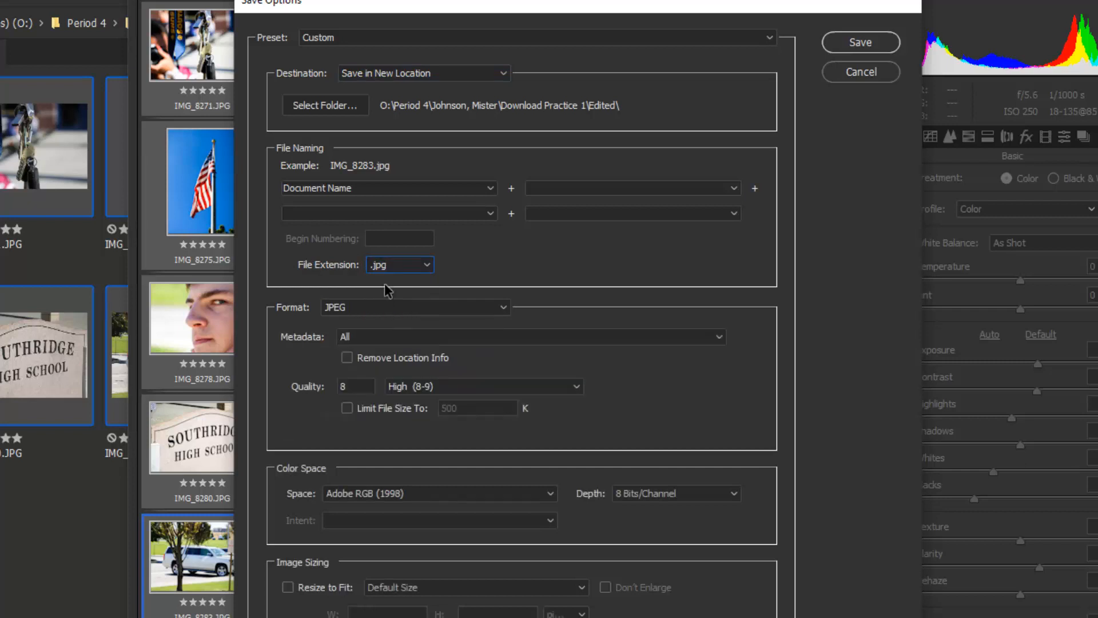
{"action": "left_click", "coordinate": [378, 265]}
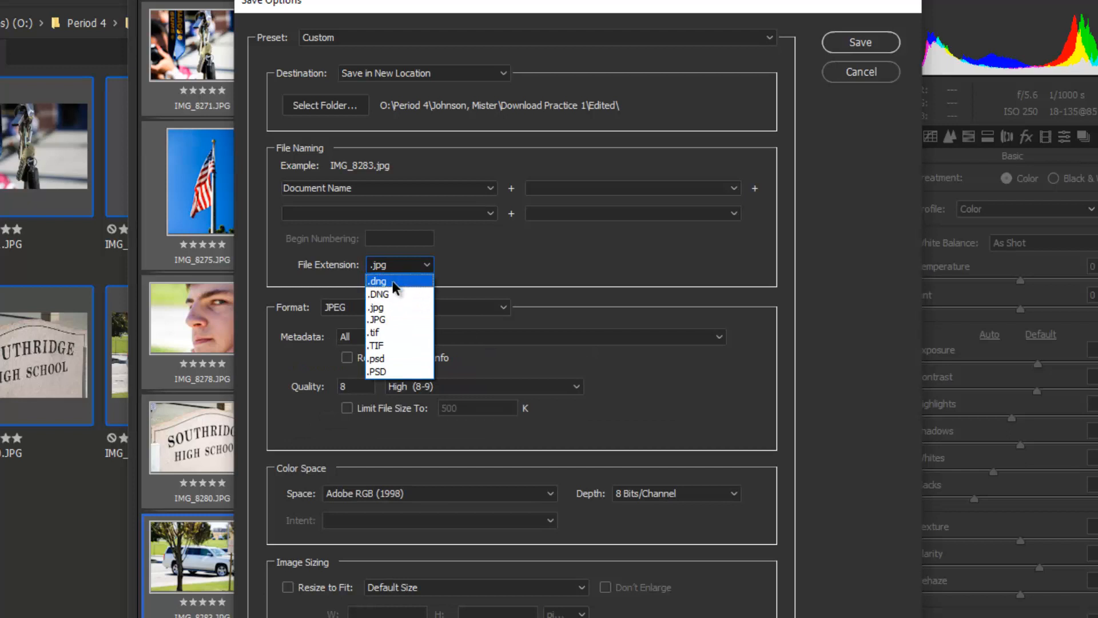
{"action": "left_click", "coordinate": [381, 318]}
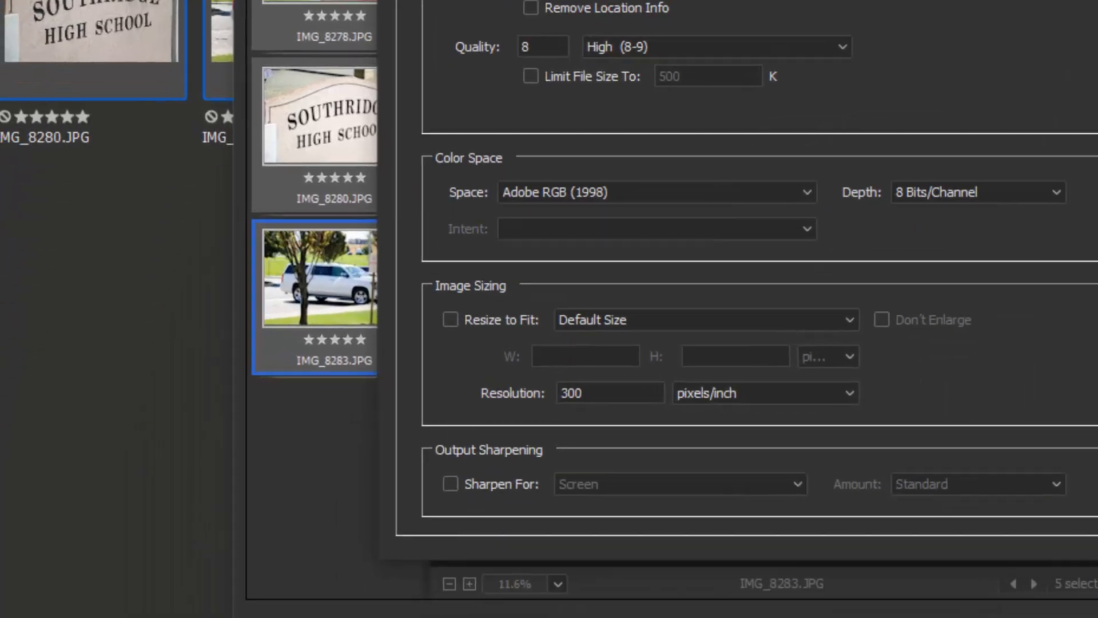
{"action": "left_click", "coordinate": [860, 42]}
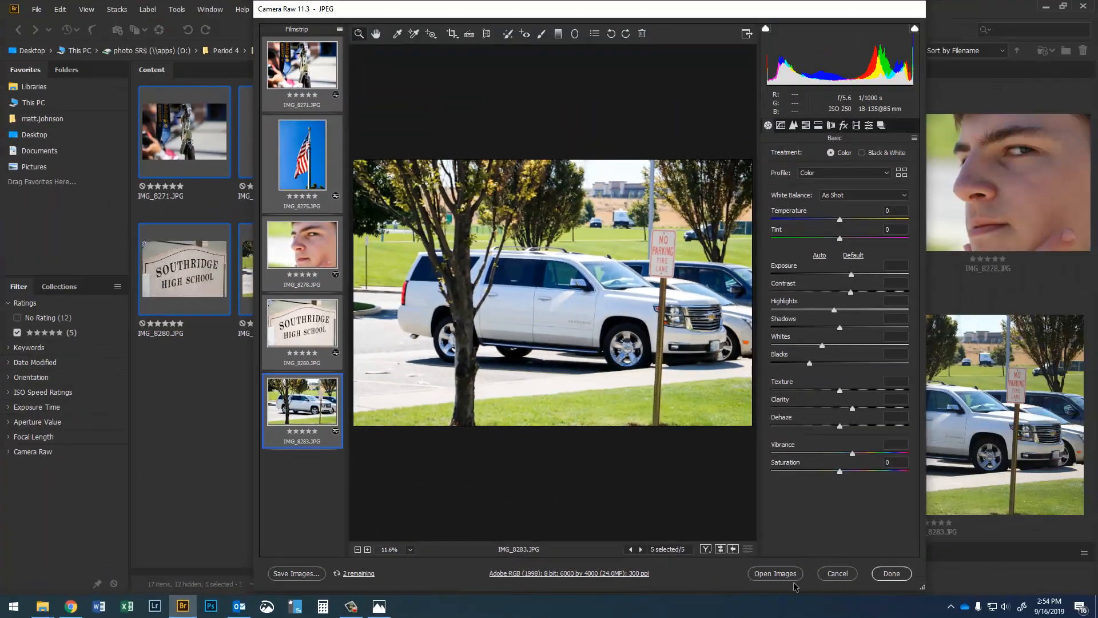
{"action": "left_click", "coordinate": [891, 574]}
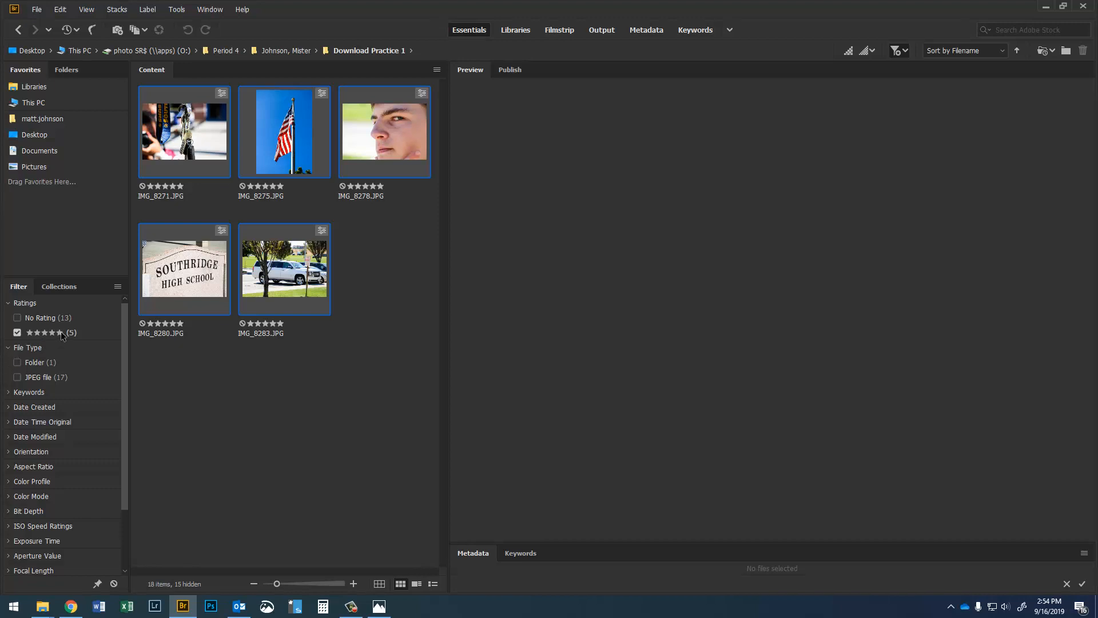
- Clear the five-star rating filter, then open the Edited folder and select all its photos to preview them
{"action": "left_click", "coordinate": [18, 332]}
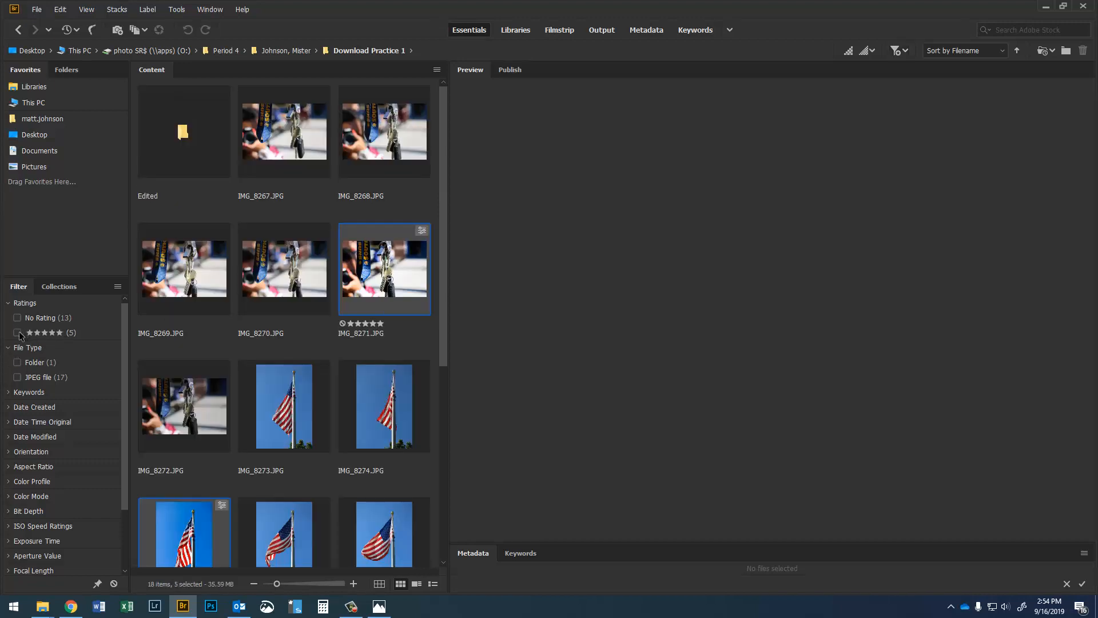
{"action": "left_click", "coordinate": [190, 150]}
{"action": "double_click", "coordinate": [187, 146]}
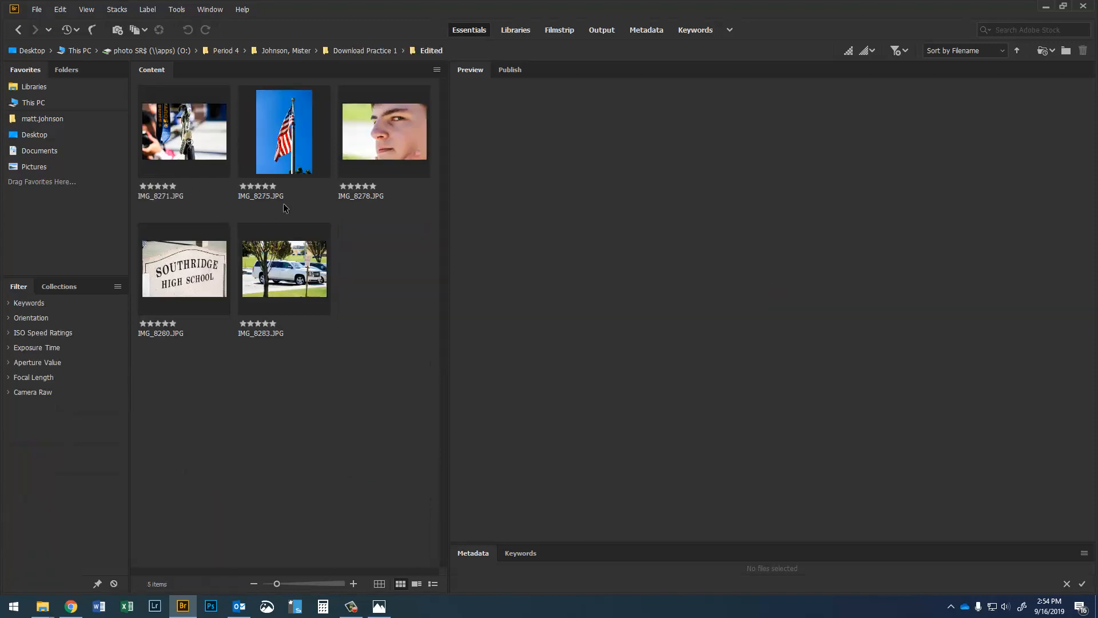
{"action": "key", "text": "ctrl+a"}
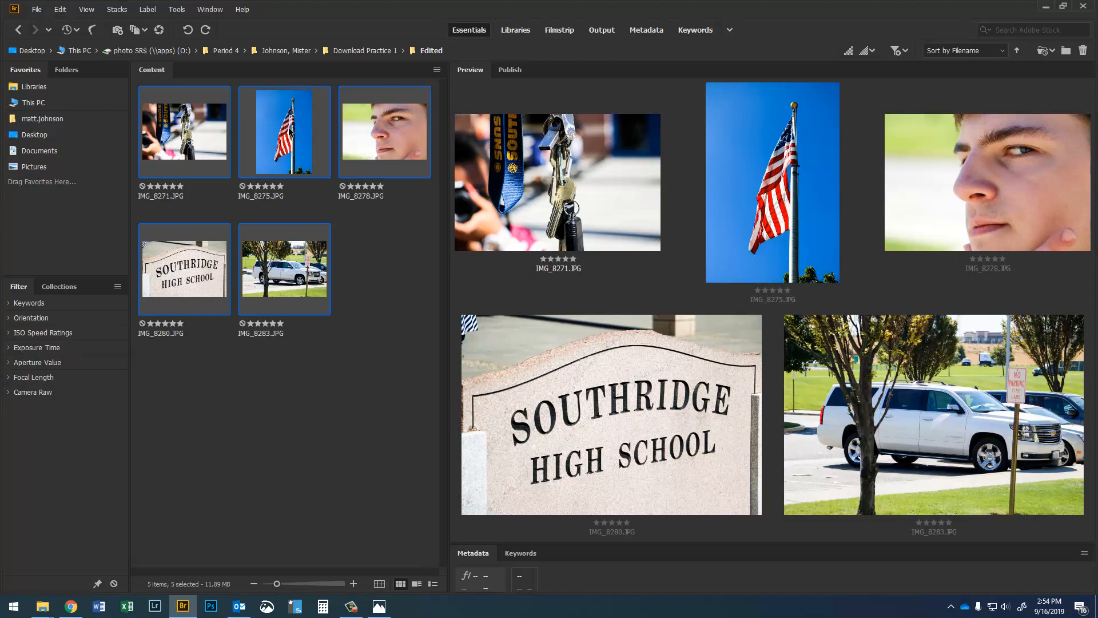